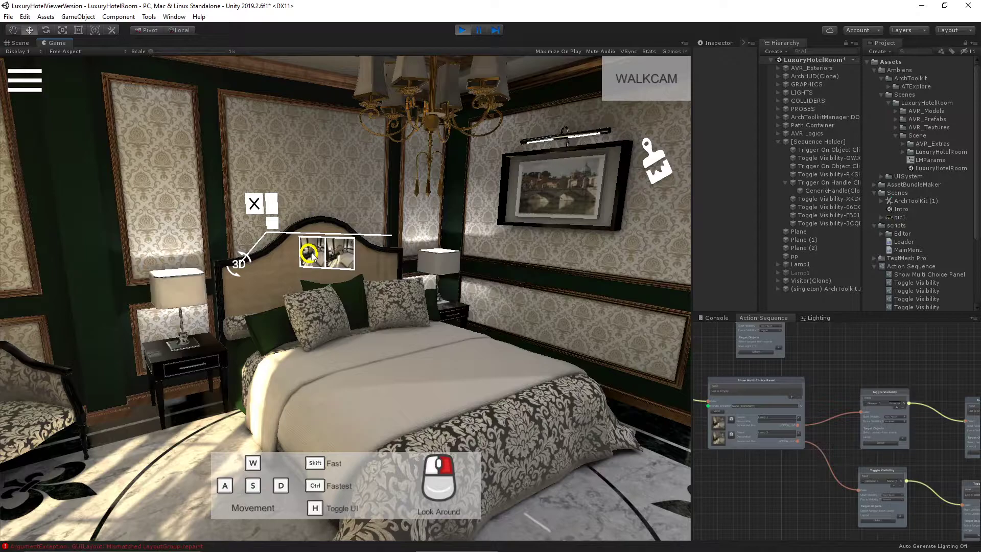
Try both lamp options in the running scene's multi-choice panel to compare the bedside lamps.
{"action": "left_click", "coordinate": [336, 262]}
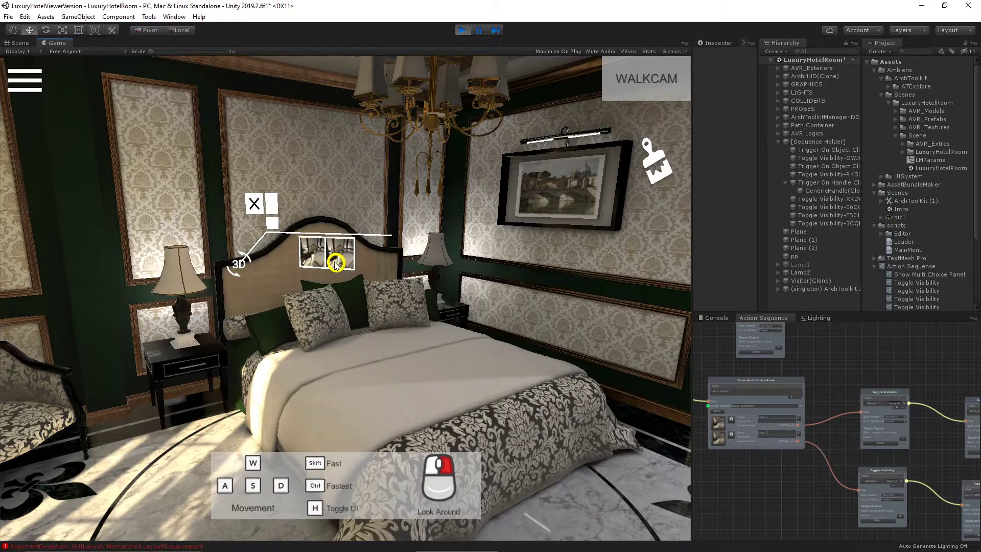
{"action": "left_click", "coordinate": [312, 255]}
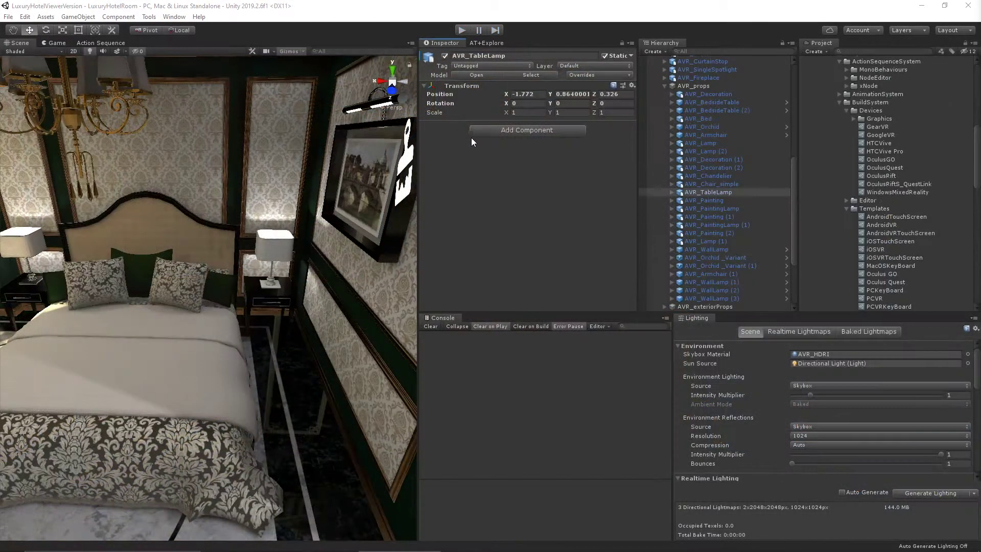
Move the two bedside lamps, AVR_Lamp and AVR_Lamp (1), out of the AVR_props group and collapse that group.
{"action": "key", "text": "f"}
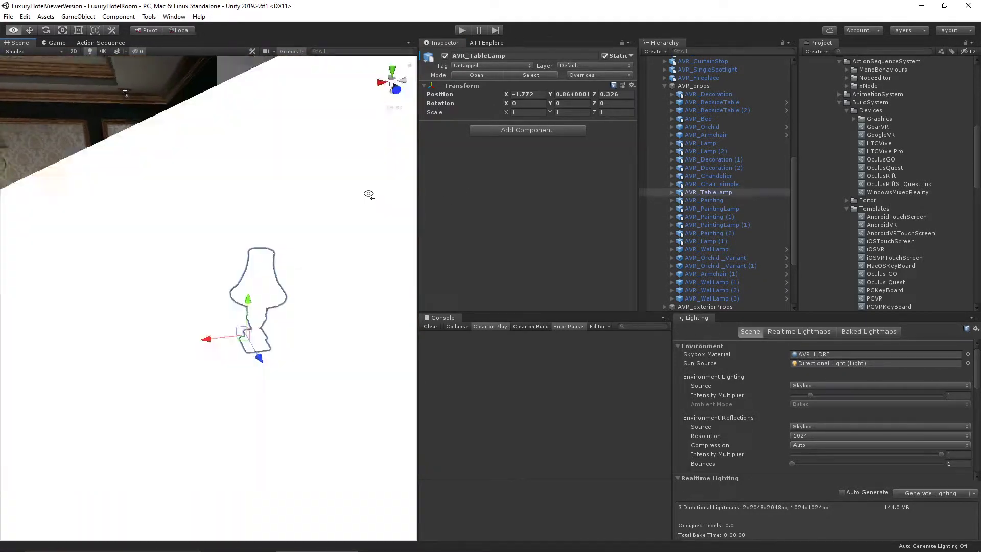
{"action": "left_click_drag", "start_coordinate": [368, 195], "coordinate": [340, 222], "text": "alt"}
{"action": "left_click", "coordinate": [320, 246]}
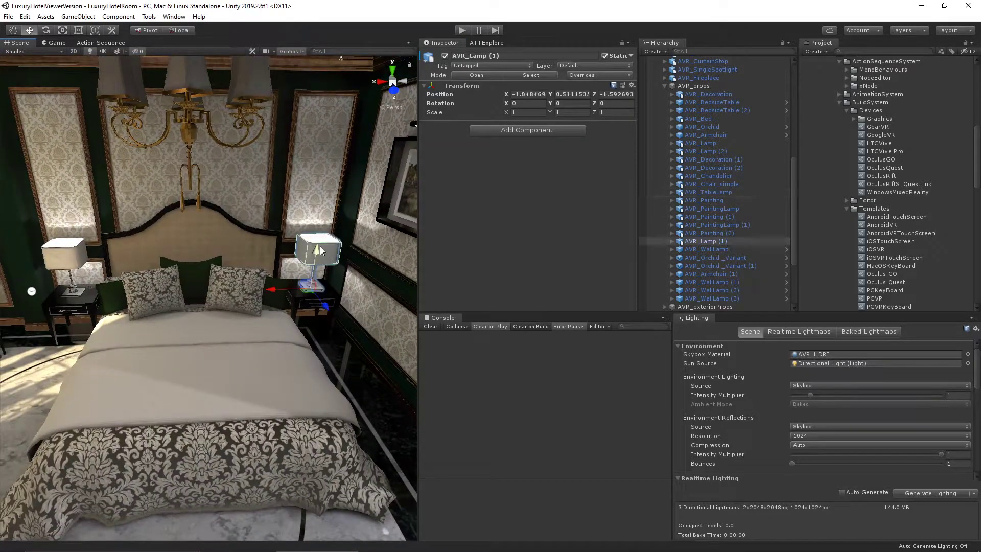
{"action": "left_click", "coordinate": [63, 248]}
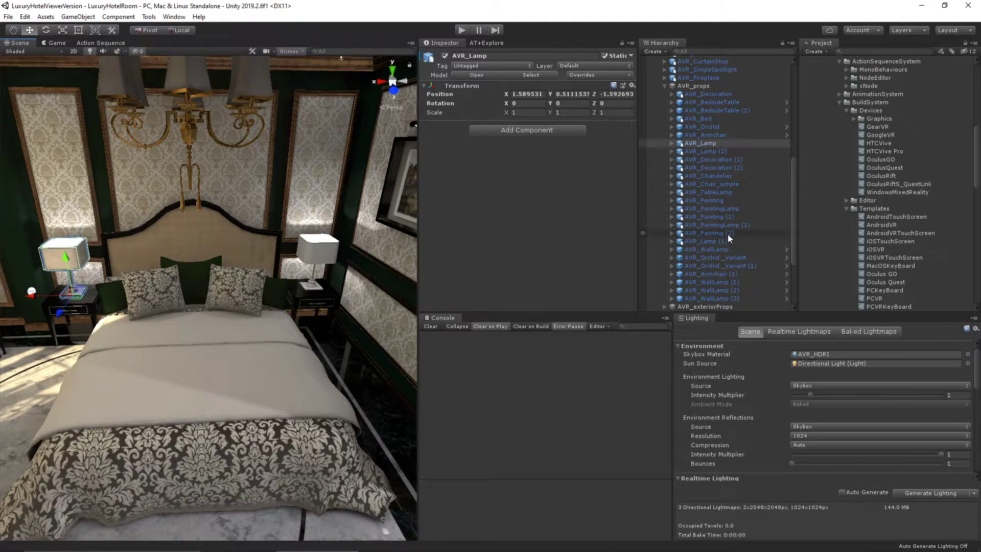
{"action": "left_click", "coordinate": [716, 241], "text": "ctrl"}
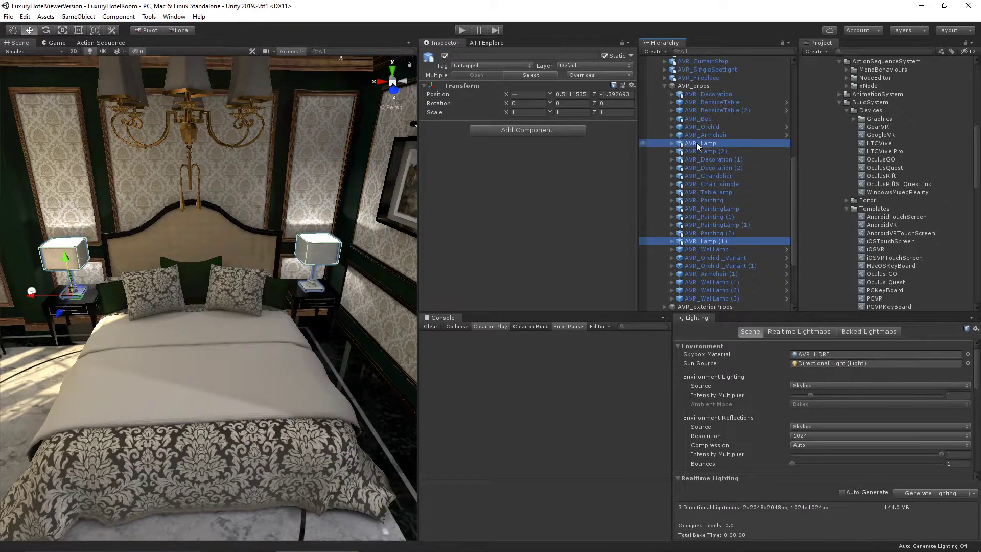
{"action": "left_click_drag", "start_coordinate": [693, 143], "coordinate": [687, 82]}
{"action": "left_click", "coordinate": [665, 102]}
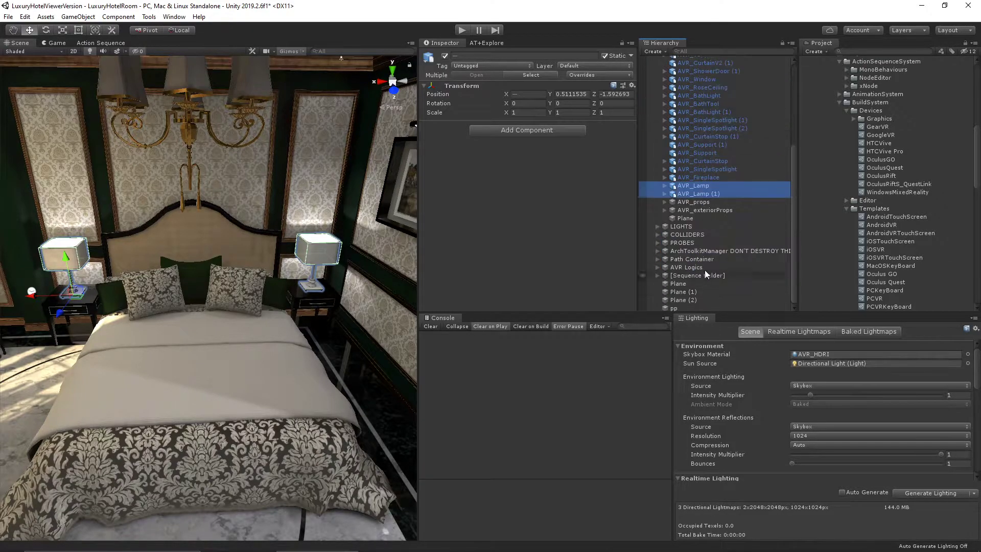
Move both bedside lamps to the top level of the scene, above GRAPHICS, and collapse GRAPHICS.
{"action": "scroll", "coordinate": [704, 168], "scroll_direction": "up", "scroll_amount": 5}
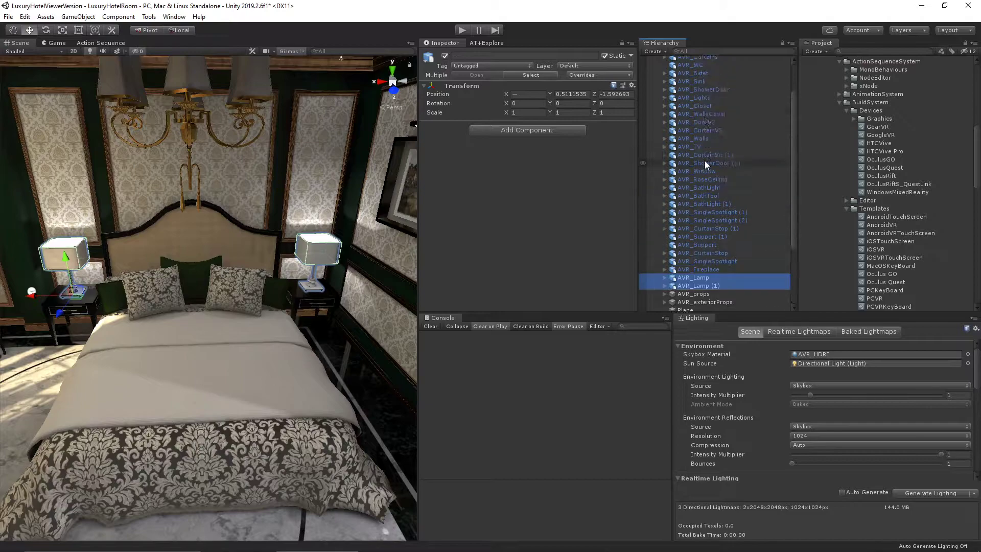
{"action": "scroll", "coordinate": [708, 207], "scroll_direction": "down", "scroll_amount": 5}
{"action": "left_click_drag", "start_coordinate": [697, 226], "coordinate": [674, 72]}
{"action": "left_click", "coordinate": [658, 93]}
{"action": "left_click", "coordinate": [677, 220]}
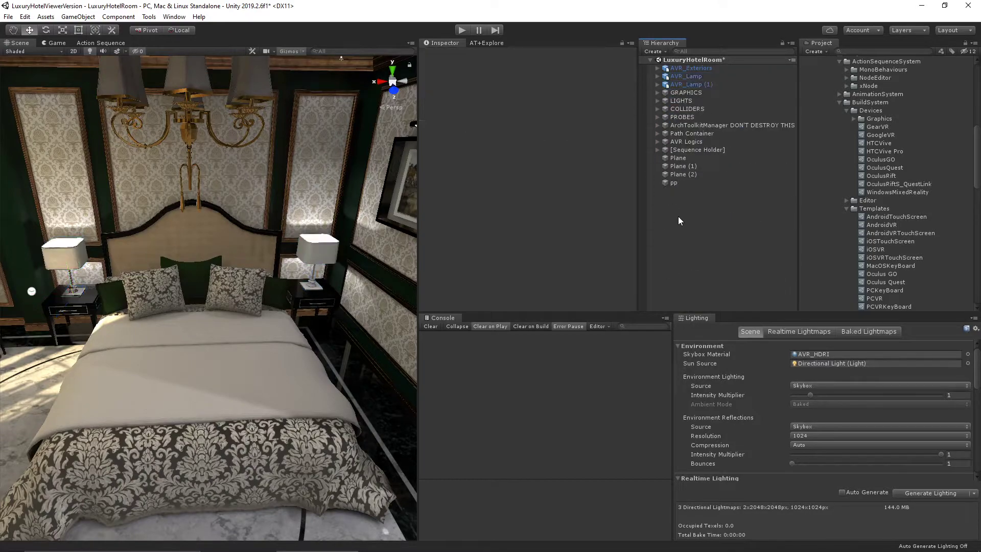
Create an empty object at the top level, raise it to about Y 2.26, and name it Lamp1.
{"action": "right_click", "coordinate": [678, 193]}
{"action": "left_click", "coordinate": [713, 287]}
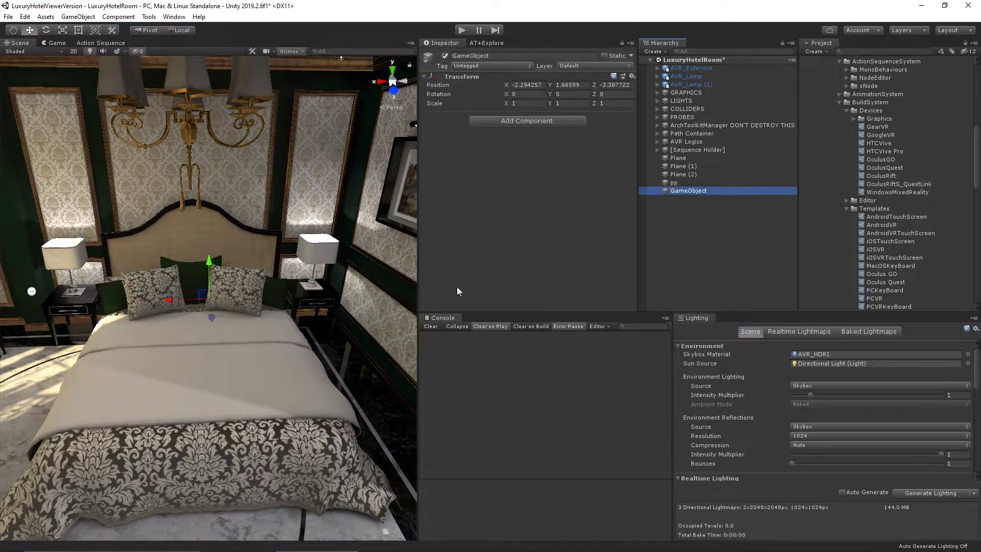
{"action": "left_click_drag", "start_coordinate": [217, 262], "coordinate": [255, 219]}
{"action": "left_click", "coordinate": [685, 192]}
{"action": "key", "text": "F2"}
{"action": "type", "text": "Lamp1"}
{"action": "key", "text": "Return"}
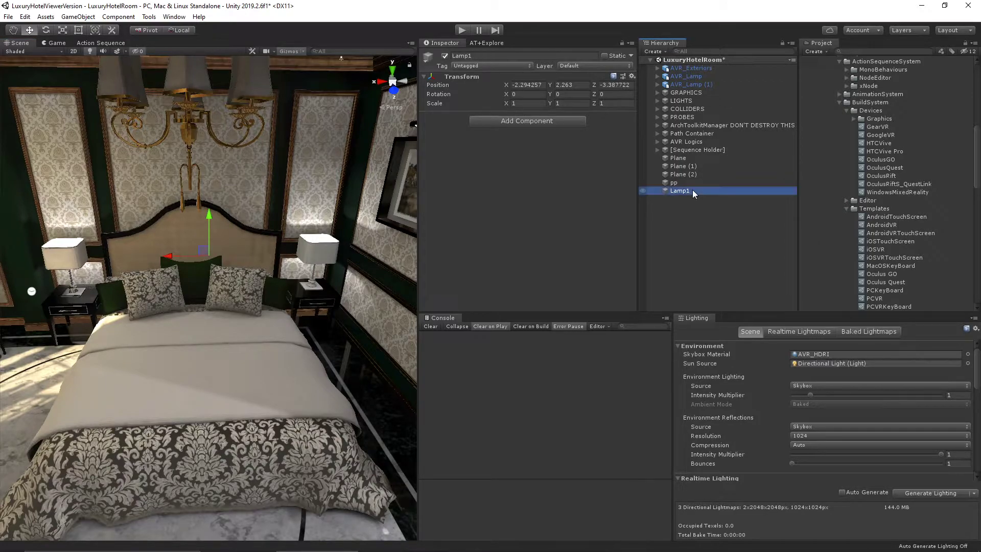
Make AVR_Lamp and AVR_Lamp (1) children of the Lamp1 object.
{"action": "left_click", "coordinate": [709, 76]}
{"action": "left_click", "coordinate": [709, 85], "text": "ctrl"}
{"action": "left_click_drag", "start_coordinate": [692, 82], "coordinate": [695, 191]}
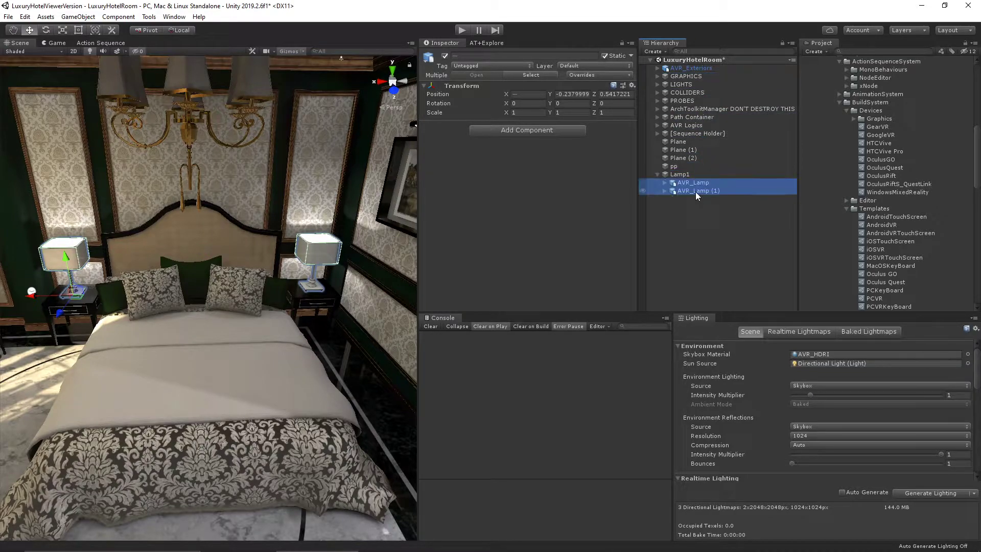
{"action": "left_click", "coordinate": [701, 293]}
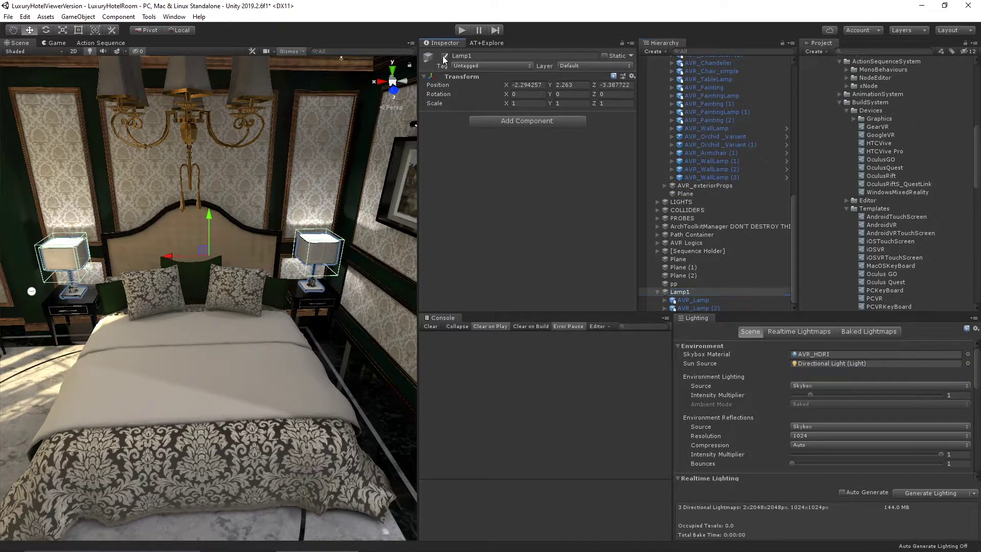
Collapse the expanded AVR_props and GRAPHICS groups and save the scene.
{"action": "left_click_drag", "start_coordinate": [245, 261], "coordinate": [147, 259], "text": "alt"}
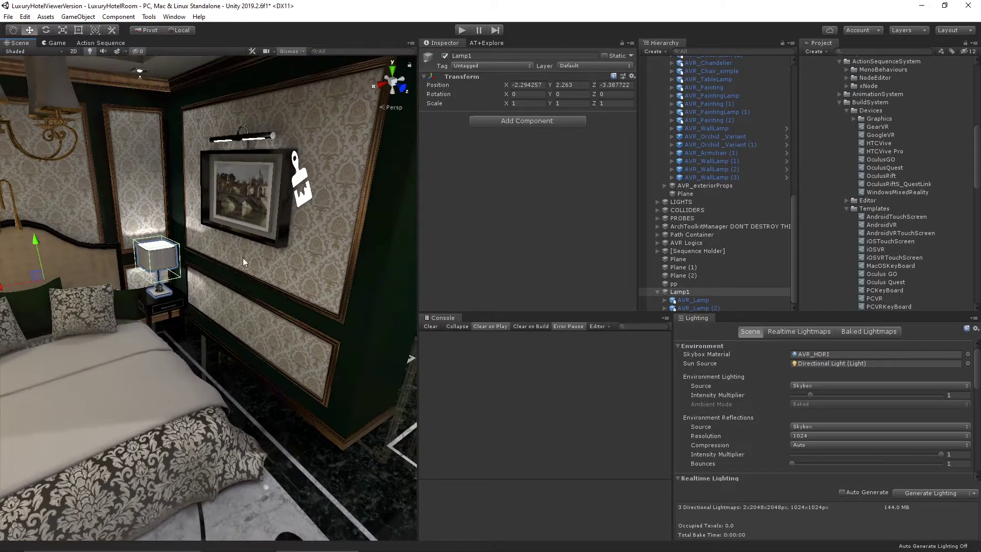
{"action": "scroll", "coordinate": [658, 265], "scroll_direction": "up", "scroll_amount": 8}
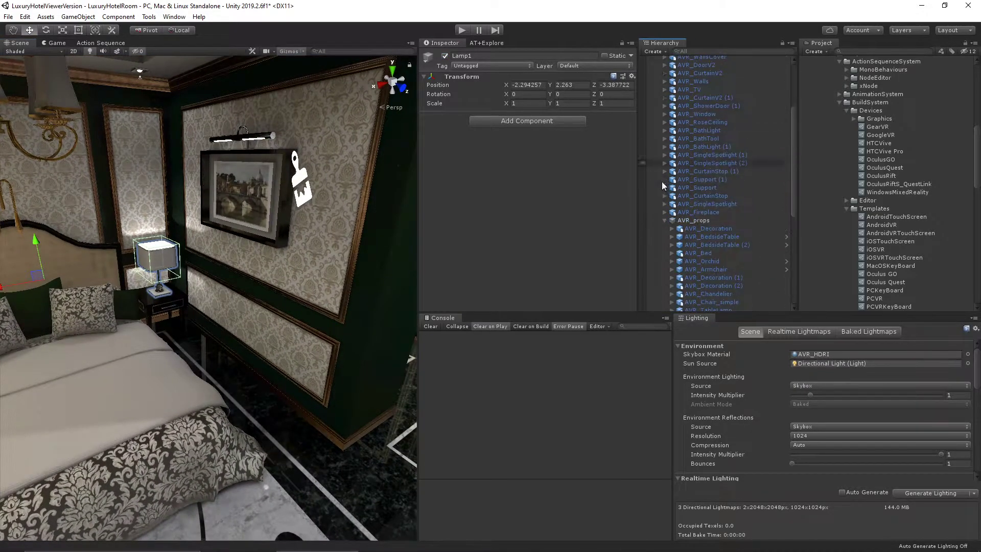
{"action": "left_click", "coordinate": [665, 220]}
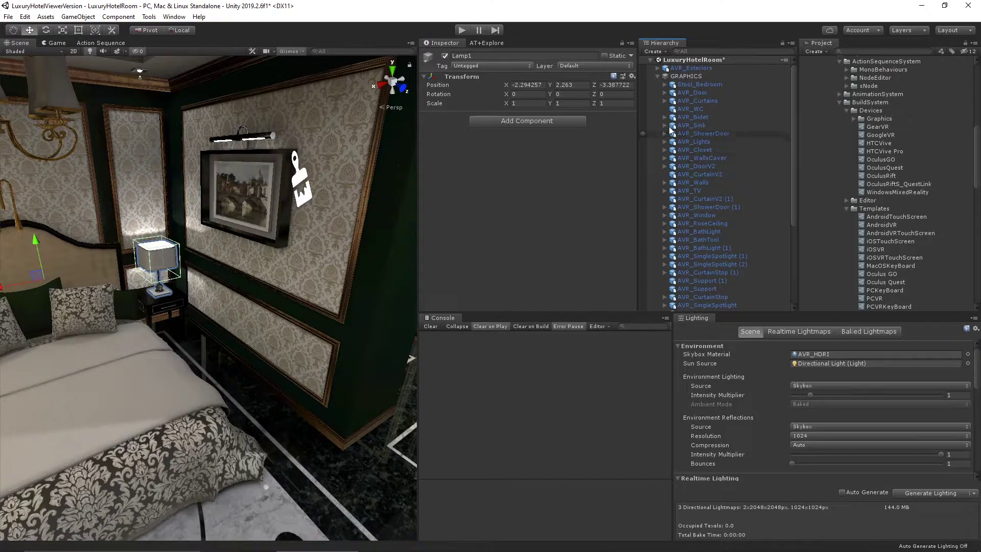
{"action": "left_click", "coordinate": [657, 68]}
{"action": "left_click", "coordinate": [683, 204]}
{"action": "key", "text": "ctrl+s"}
Duplicate AVR_TableLamp from the desk and move the copy to the top level, directly above Lamp1.
{"action": "key", "text": "d"}
{"action": "right_click_drag", "start_coordinate": [171, 280], "coordinate": [155, 381]}
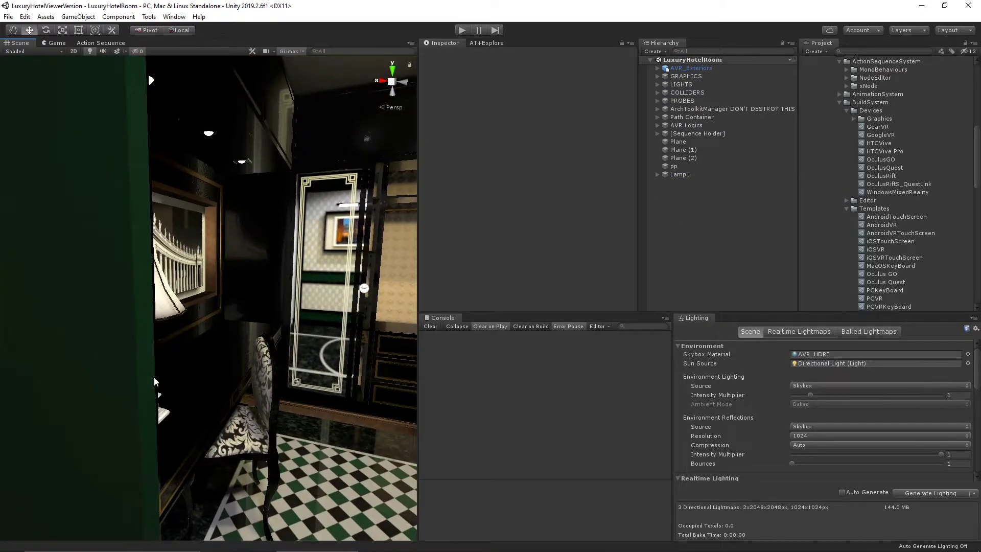
{"action": "left_click", "coordinate": [161, 314]}
{"action": "right_click_drag", "start_coordinate": [277, 308], "coordinate": [474, 299]}
{"action": "key", "text": "w"}
{"action": "scroll", "coordinate": [703, 271], "scroll_direction": "down", "scroll_amount": 4}
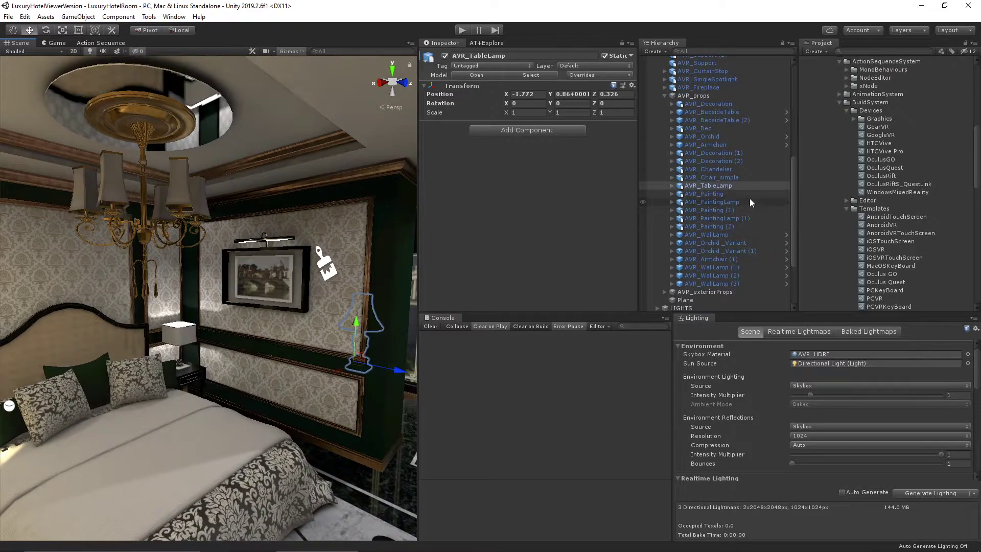
{"action": "left_click", "coordinate": [742, 187]}
{"action": "key", "text": "ctrl+d"}
{"action": "mouse_move", "coordinate": [713, 293]}
{"action": "left_mouse_down"}
{"action": "mouse_move", "coordinate": [712, 316]}
{"action": "mouse_move", "coordinate": [707, 305]}
{"action": "left_mouse_up"}
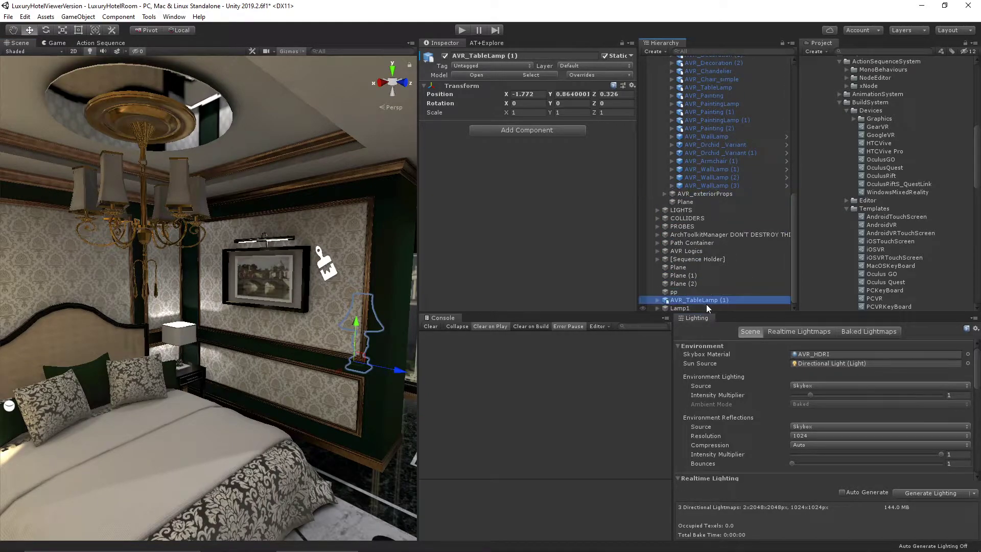
{"action": "scroll", "coordinate": [695, 199], "scroll_direction": "up", "scroll_amount": 10}
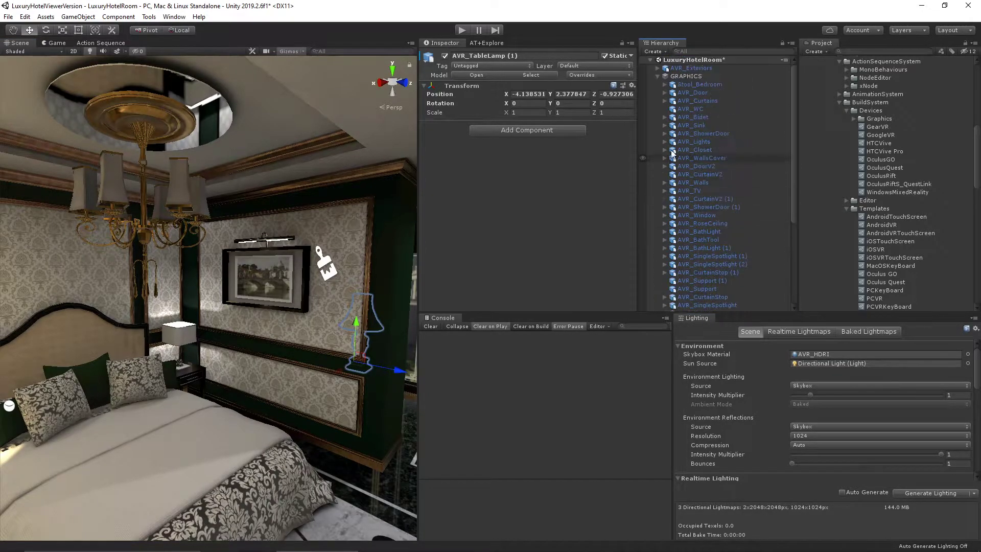
{"action": "left_click", "coordinate": [657, 76]}
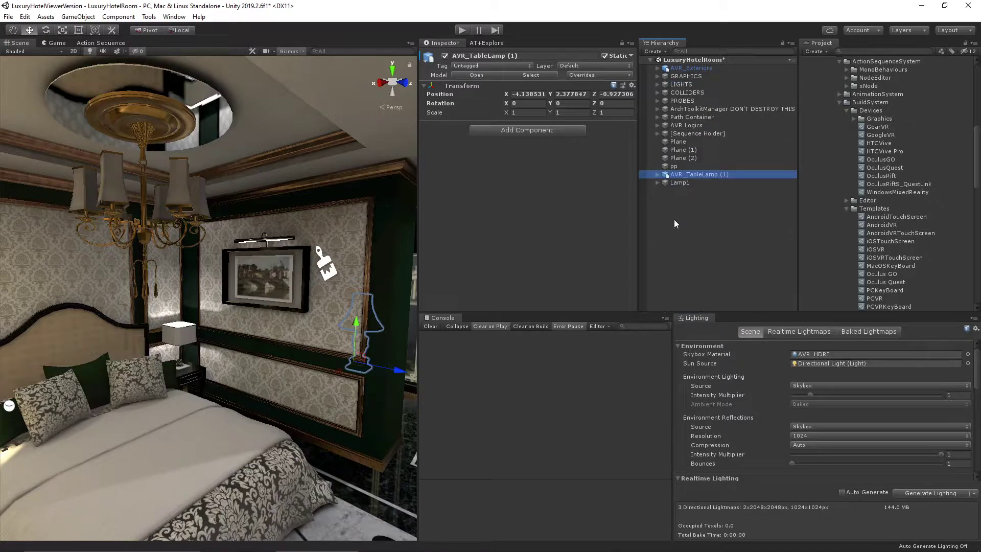
Deactivate Lamp1 and place AVR_TableLamp (1) on the bedside table nearest the painting.
{"action": "left_click", "coordinate": [679, 183]}
{"action": "left_click", "coordinate": [444, 55]}
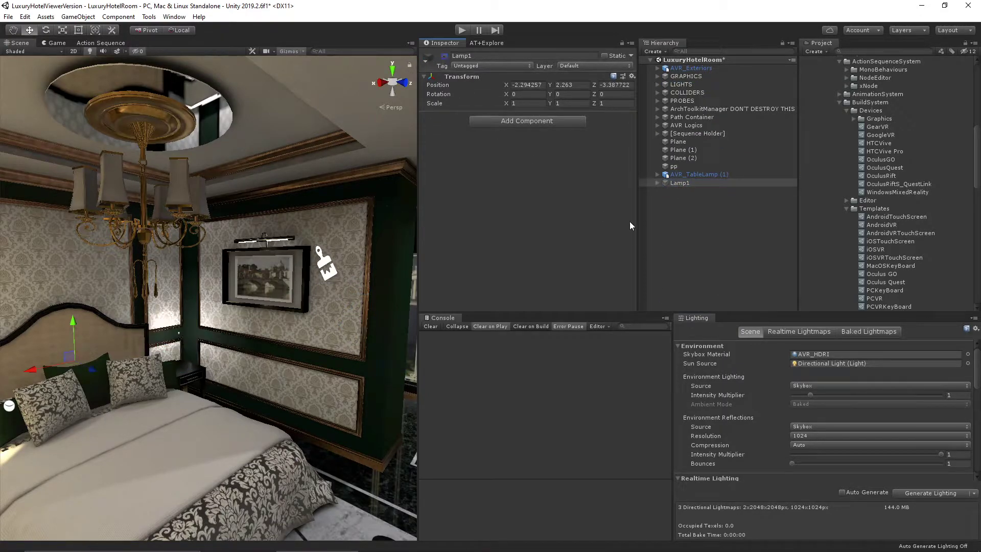
{"action": "left_click", "coordinate": [698, 175]}
{"action": "left_click_drag", "start_coordinate": [355, 366], "coordinate": [172, 359]}
{"action": "left_click_drag", "start_coordinate": [172, 348], "coordinate": [167, 366]}
{"action": "scroll", "coordinate": [164, 364], "scroll_direction": "up", "scroll_amount": 5}
{"action": "right_click_drag", "start_coordinate": [239, 406], "coordinate": [166, 394]}
{"action": "left_click_drag", "start_coordinate": [222, 364], "coordinate": [252, 327]}
{"action": "left_click_drag", "start_coordinate": [257, 291], "coordinate": [258, 295]}
Duplicate the table lamp and place the copy on the other bedside table, at about X -0.75.
{"action": "right_click_drag", "start_coordinate": [258, 296], "coordinate": [303, 346]}
{"action": "key", "text": "ctrl+d"}
{"action": "left_click_drag", "start_coordinate": [333, 313], "coordinate": [177, 361]}
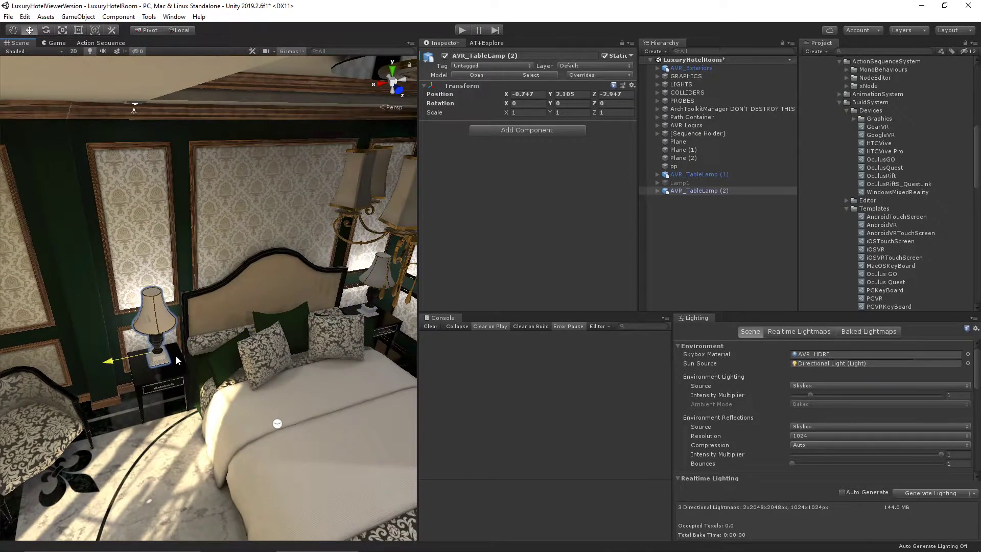
Create another empty object at the top level and name it Lamp2.
{"action": "right_click", "coordinate": [672, 210]}
{"action": "left_click", "coordinate": [717, 308]}
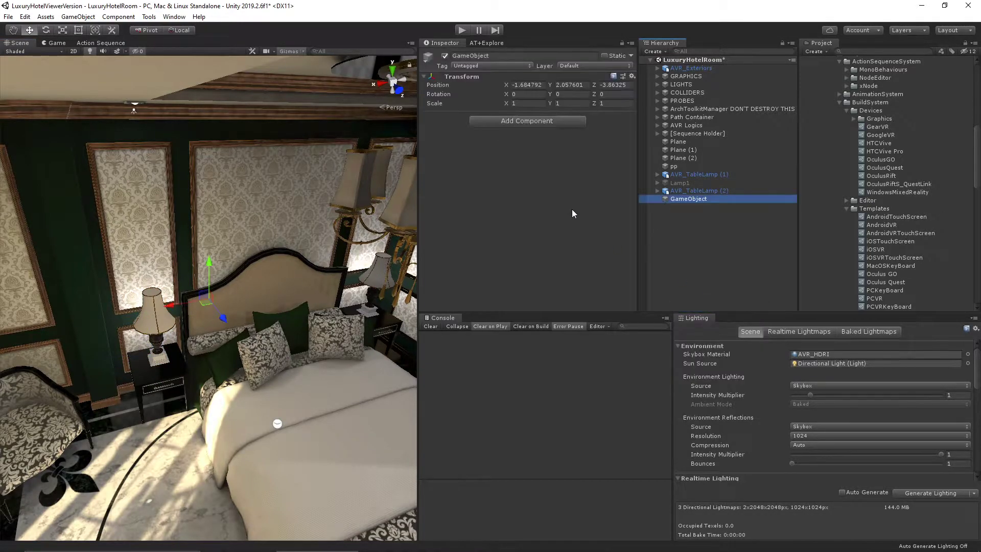
{"action": "left_click", "coordinate": [685, 200]}
{"action": "key", "text": "BackSpace"}
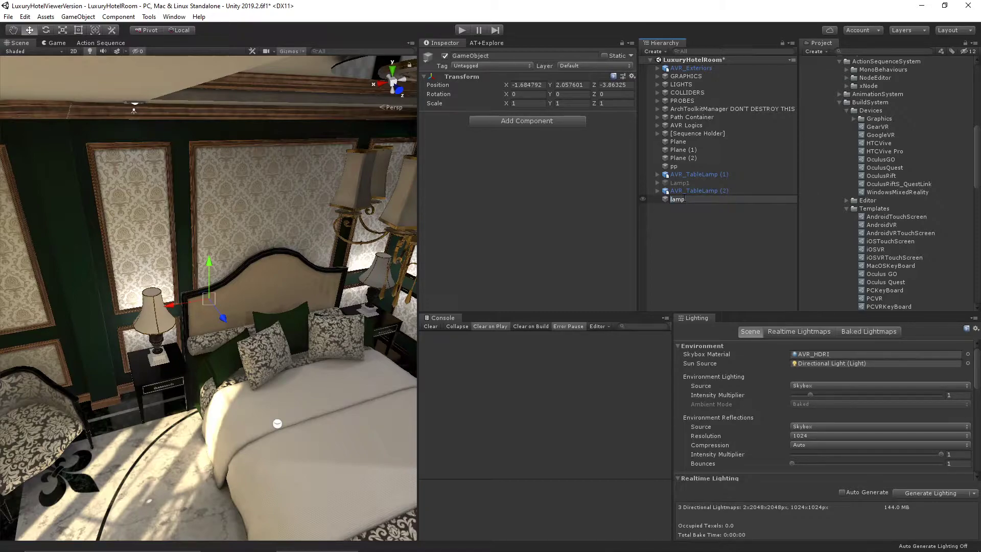
{"action": "key", "text": "Return"}
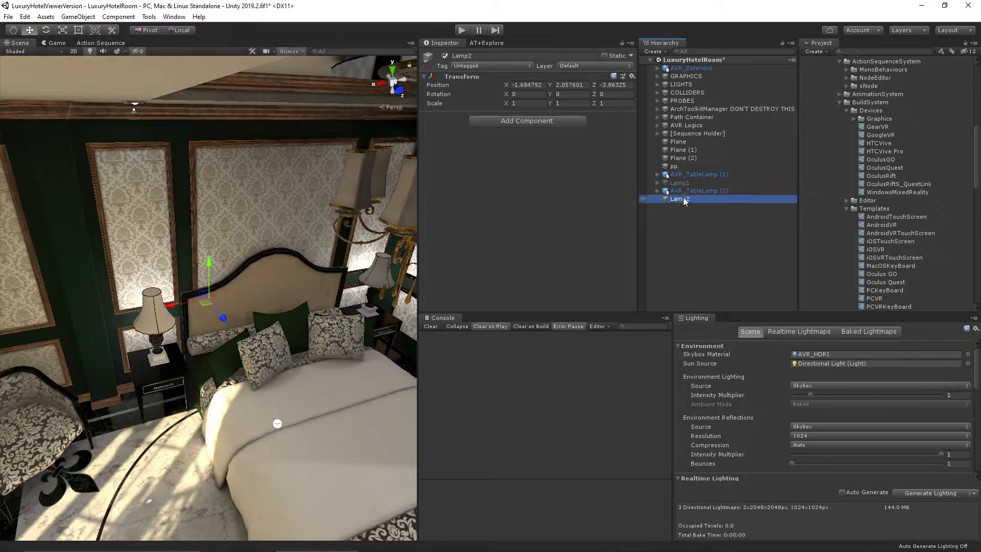
Make AVR_TableLamp (1) and AVR_TableLamp (2) children of the Lamp2 object.
{"action": "left_click", "coordinate": [697, 174]}
{"action": "left_click", "coordinate": [698, 191], "text": "ctrl"}
{"action": "left_click_drag", "start_coordinate": [698, 191], "coordinate": [688, 200]}
Check both lamp sets by switching Lamp2 off and on again, and Lamp1 on and off again.
{"action": "left_click", "coordinate": [689, 184]}
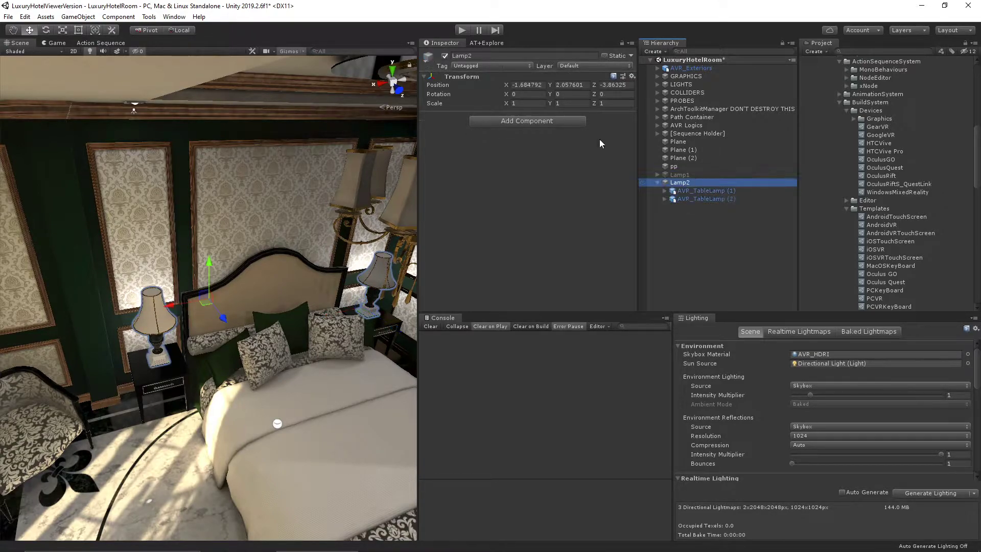
{"action": "left_click", "coordinate": [446, 56]}
{"action": "left_click", "coordinate": [445, 56]}
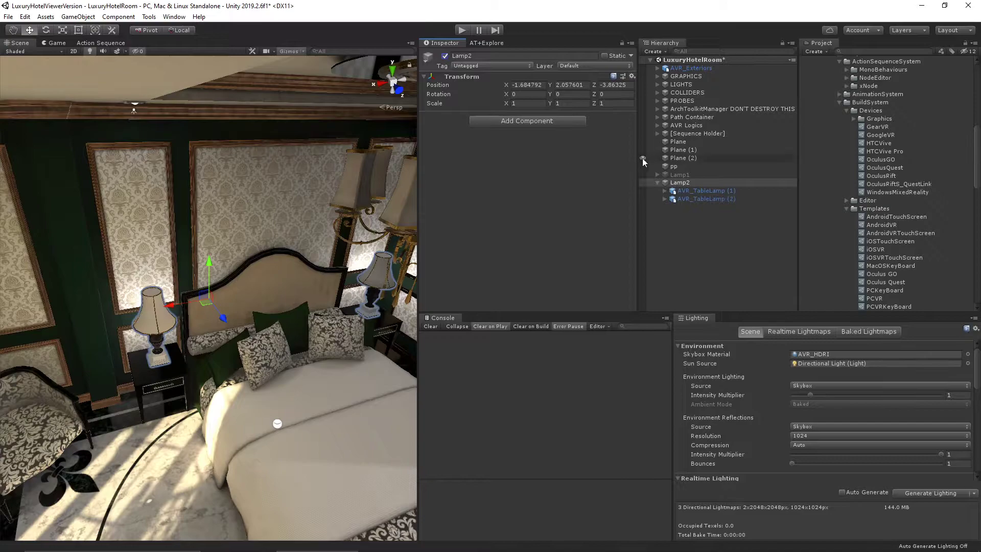
{"action": "left_click", "coordinate": [676, 176]}
{"action": "left_click", "coordinate": [445, 56]}
{"action": "left_click", "coordinate": [446, 56]}
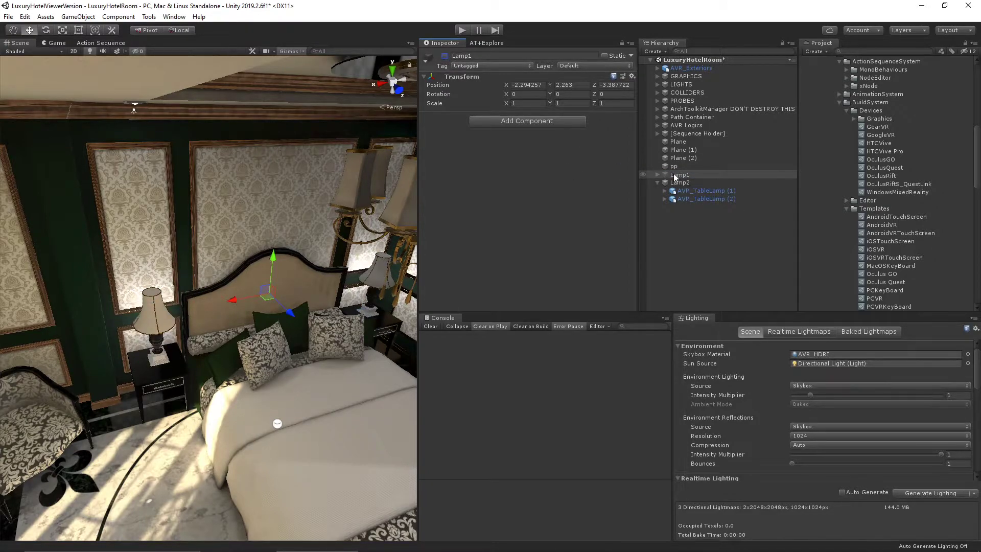
Collapse and deactivate the Lamp2 object and save the scene.
{"action": "left_click", "coordinate": [657, 182]}
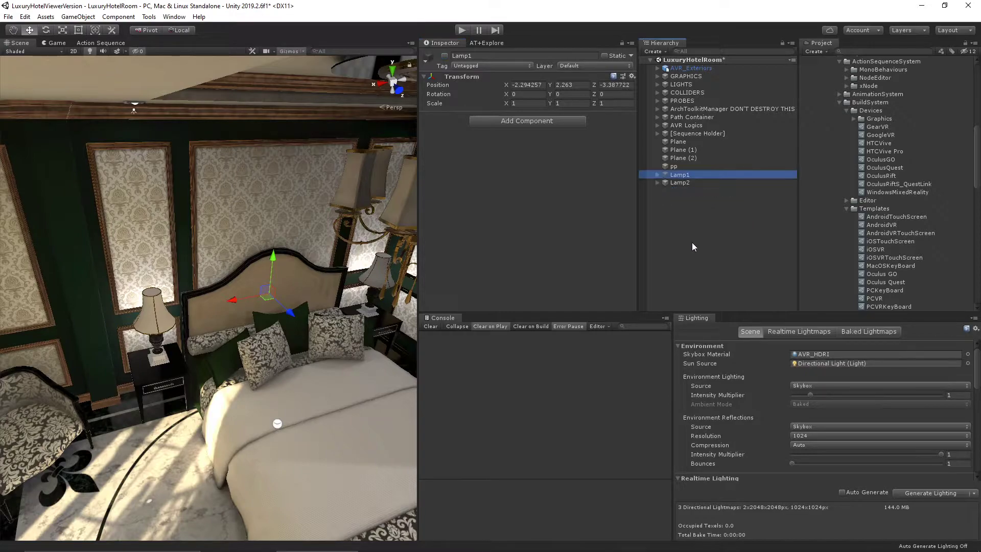
{"action": "left_click", "coordinate": [691, 242]}
{"action": "left_click", "coordinate": [679, 183]}
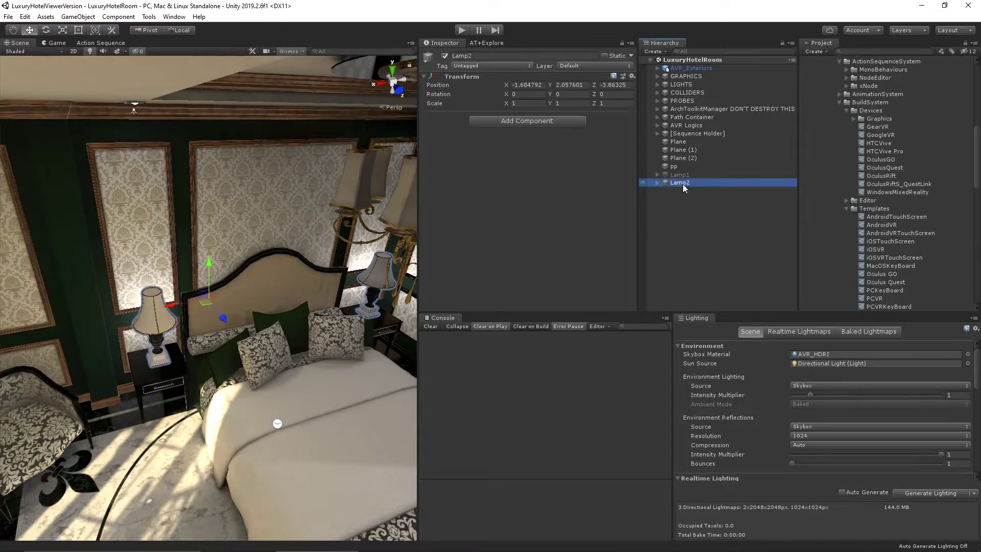
{"action": "right_click_drag", "start_coordinate": [317, 265], "coordinate": [364, 274]}
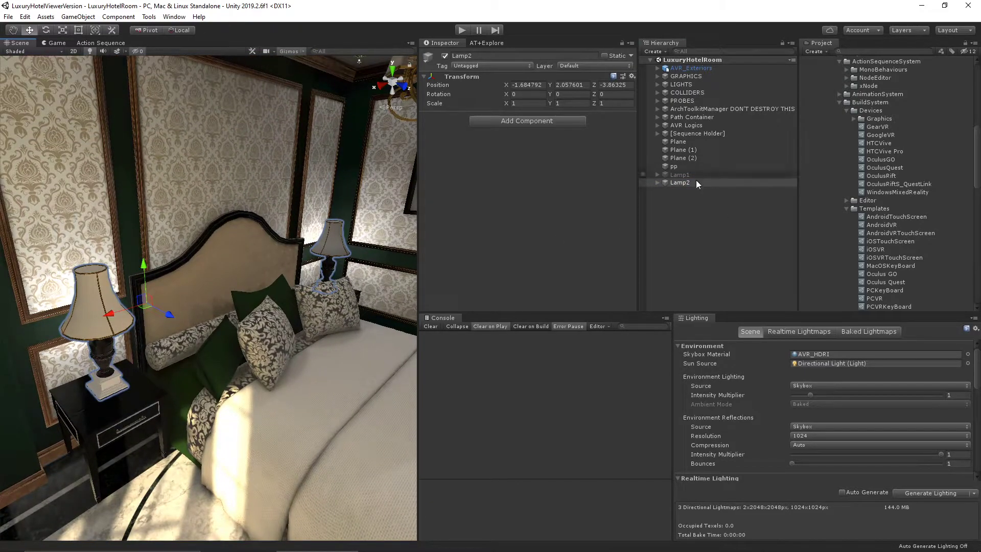
{"action": "left_click_drag", "start_coordinate": [695, 176], "coordinate": [675, 185]}
{"action": "left_click", "coordinate": [676, 184]}
{"action": "left_click", "coordinate": [444, 56]}
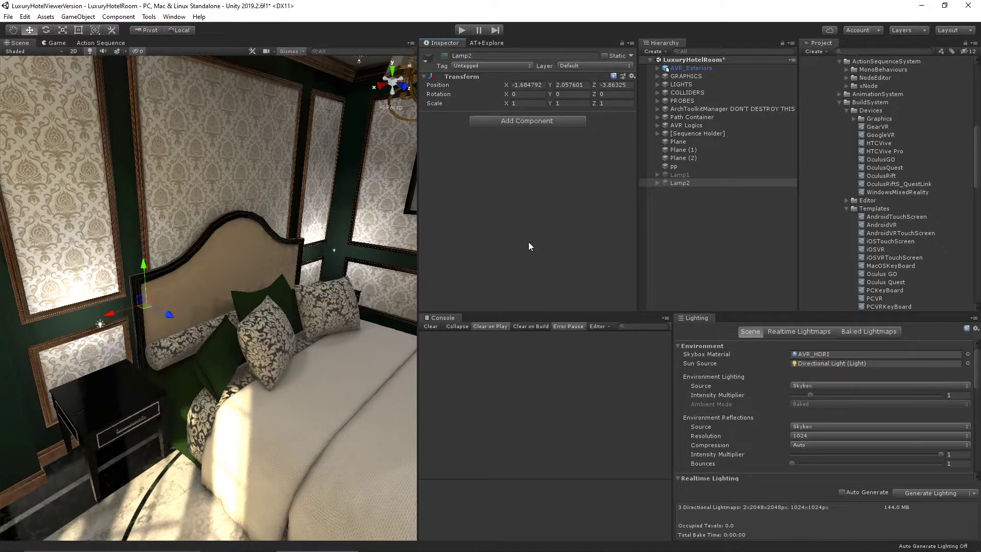
Open the Action Sequence editor from the ArchToolkit interactions.
{"action": "left_click", "coordinate": [488, 43]}
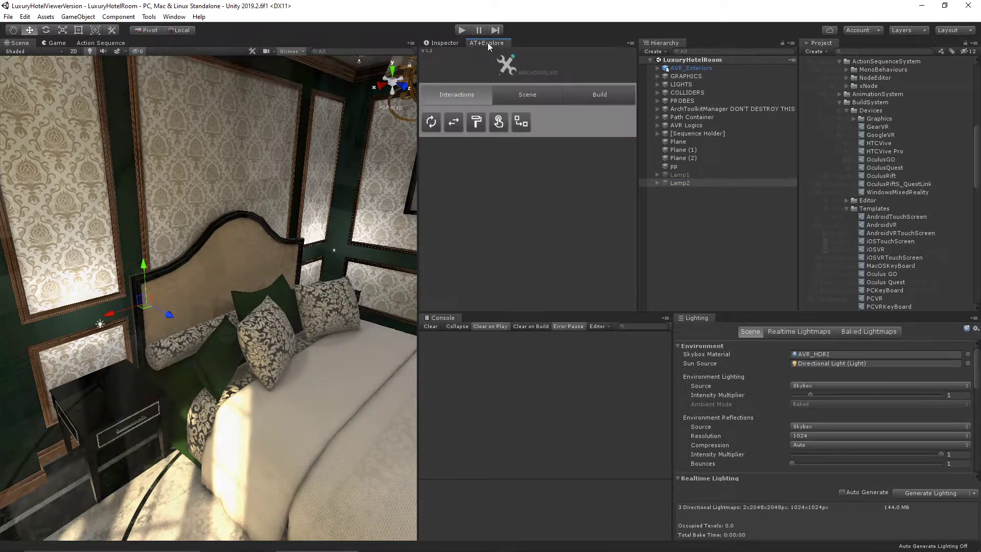
{"action": "left_click", "coordinate": [499, 122]}
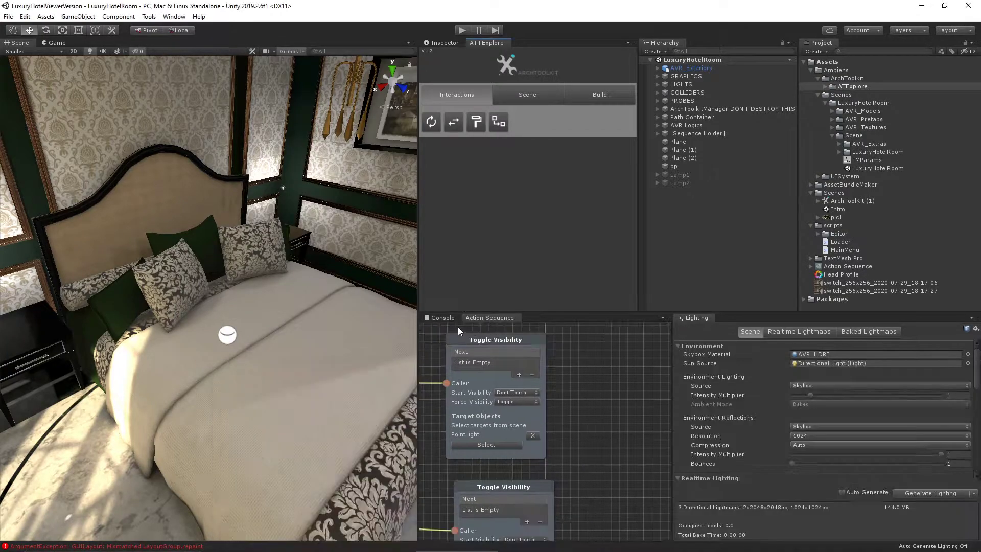
Dock the Lighting panel beside the Action Sequence editor and bring the Action Sequence graph to the front.
{"action": "left_click_drag", "start_coordinate": [646, 317], "coordinate": [600, 319]}
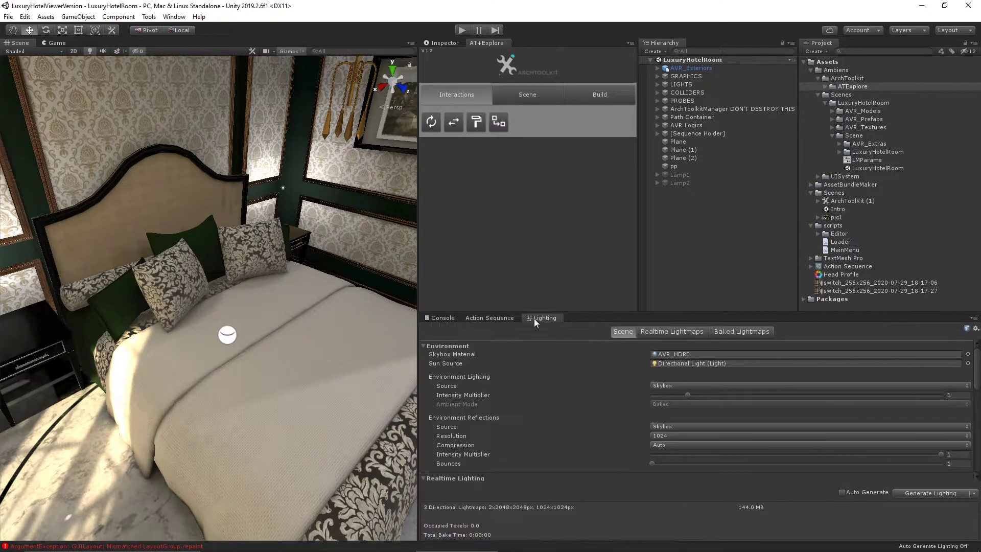
{"action": "left_click", "coordinate": [498, 319]}
Add a Trigger On Handle Click node in empty space below the existing nodes and add a 3D Rotate handle to the scene.
{"action": "scroll", "coordinate": [554, 406], "scroll_direction": "down", "scroll_amount": 9}
{"action": "middle_click_drag", "start_coordinate": [554, 407], "coordinate": [609, 443]}
{"action": "scroll", "coordinate": [626, 363], "scroll_direction": "up", "scroll_amount": 5}
{"action": "scroll", "coordinate": [623, 409], "scroll_direction": "down", "scroll_amount": 4}
{"action": "middle_click_drag", "start_coordinate": [624, 409], "coordinate": [624, 354]}
{"action": "scroll", "coordinate": [546, 422], "scroll_direction": "up", "scroll_amount": 3}
{"action": "right_click", "coordinate": [508, 405]}
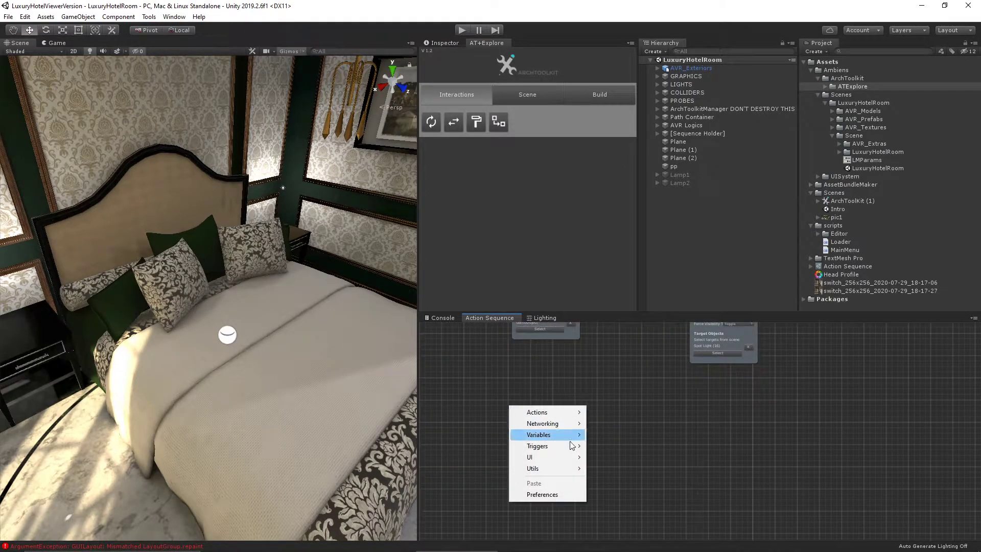
{"action": "mouse_move", "coordinate": [565, 452]}
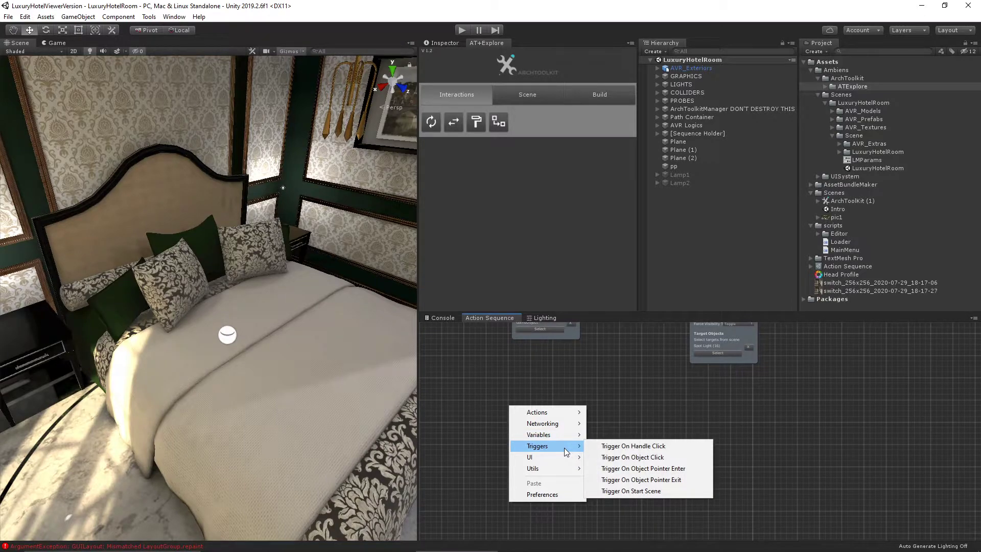
{"action": "left_click", "coordinate": [648, 447]}
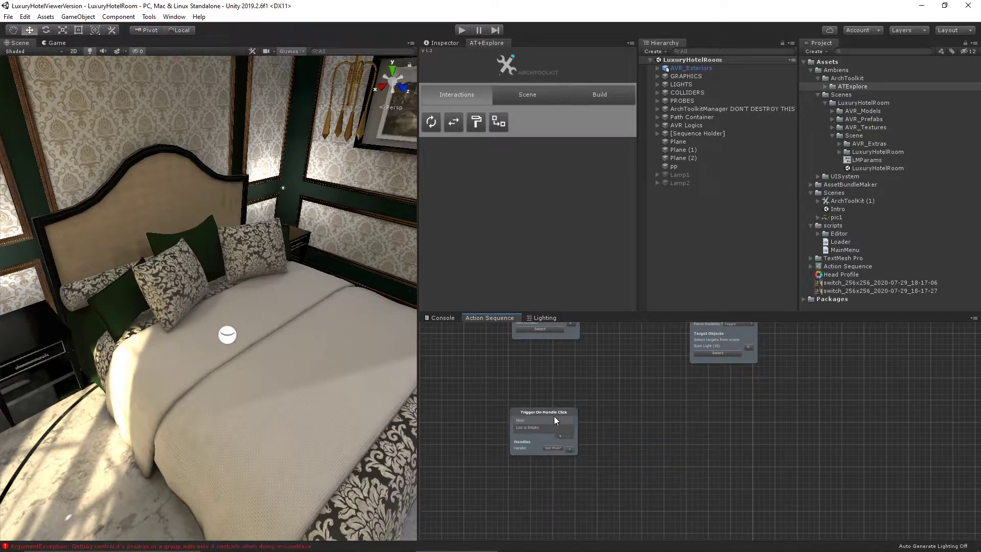
{"action": "left_click_drag", "start_coordinate": [547, 410], "coordinate": [561, 396]}
{"action": "left_click", "coordinate": [567, 434]}
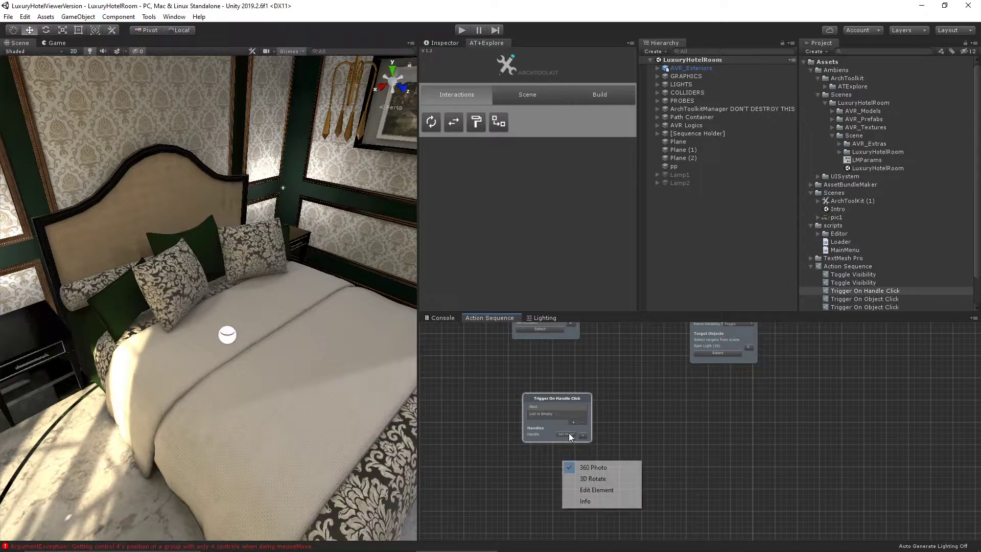
{"action": "left_click", "coordinate": [619, 478]}
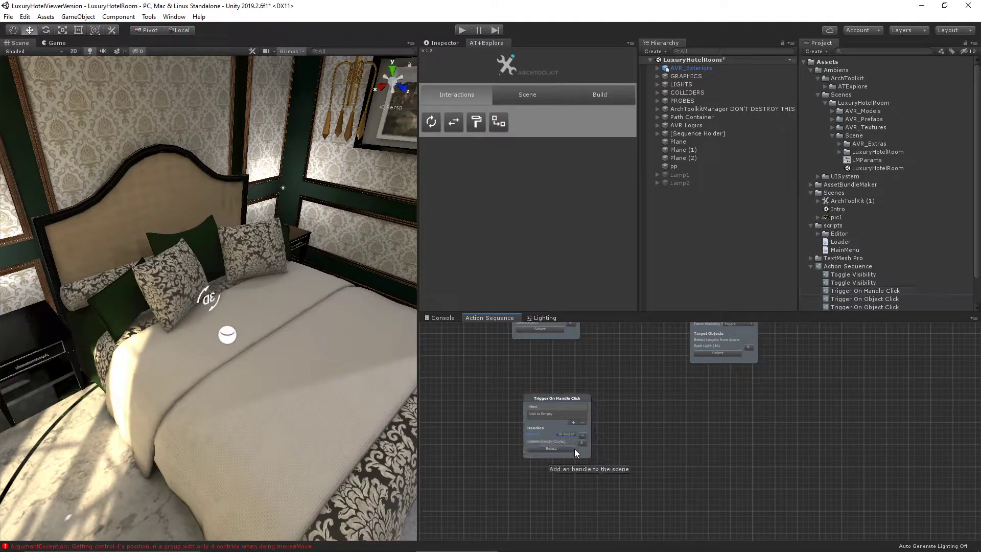
Rotate the new 3D handle and move it above the bedside table by the window side of the headboard.
{"action": "left_click", "coordinate": [204, 299]}
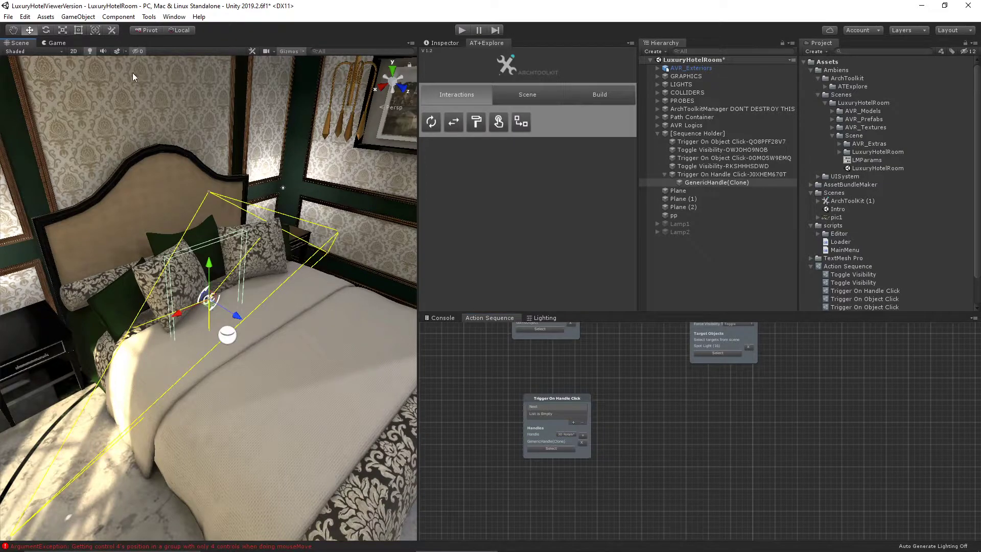
{"action": "left_click", "coordinate": [50, 32]}
{"action": "left_click_drag", "start_coordinate": [193, 323], "coordinate": [145, 139]}
{"action": "left_click", "coordinate": [34, 32]}
{"action": "scroll", "coordinate": [255, 294], "scroll_direction": "down", "scroll_amount": 5}
{"action": "middle_click_drag", "start_coordinate": [259, 296], "coordinate": [357, 235]}
{"action": "left_click_drag", "start_coordinate": [334, 228], "coordinate": [149, 170]}
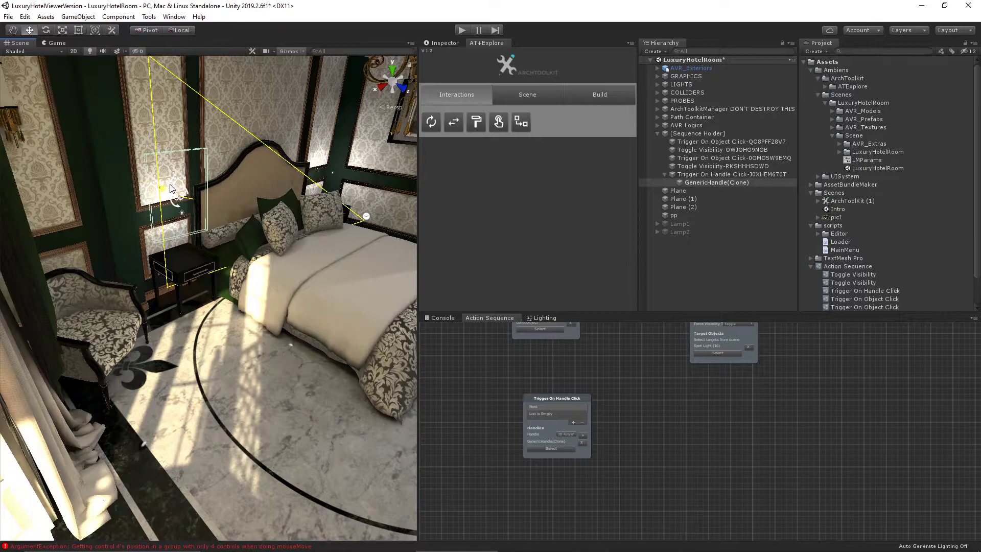
{"action": "key", "text": "f"}
{"action": "left_click_drag", "start_coordinate": [182, 294], "coordinate": [216, 278]}
{"action": "middle_click_drag", "start_coordinate": [281, 417], "coordinate": [249, 331]}
{"action": "left_click", "coordinate": [741, 443]}
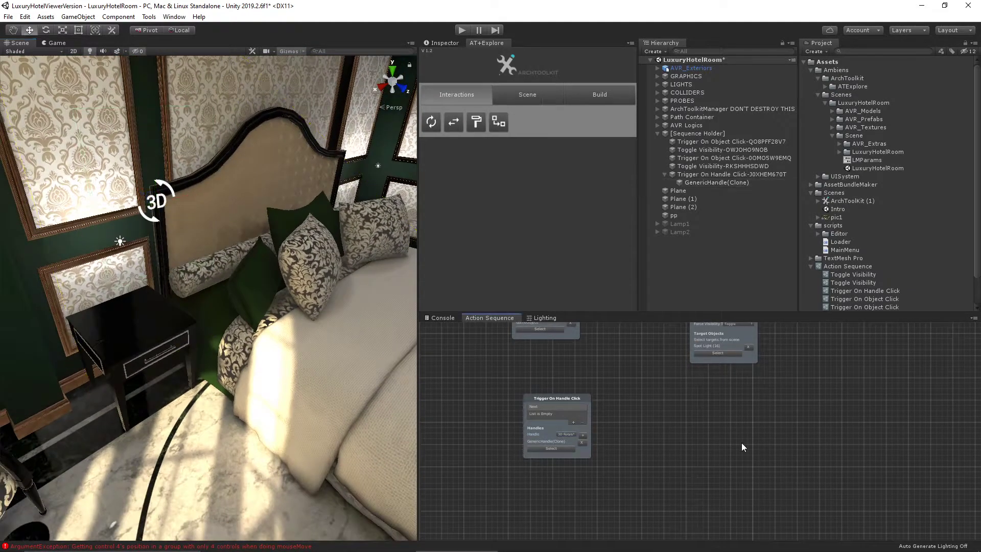
Add a Show Multi-Choice Dialog action node beside the Trigger On Handle Click node.
{"action": "middle_click_drag", "start_coordinate": [661, 431], "coordinate": [630, 433]}
{"action": "right_click", "coordinate": [598, 394]}
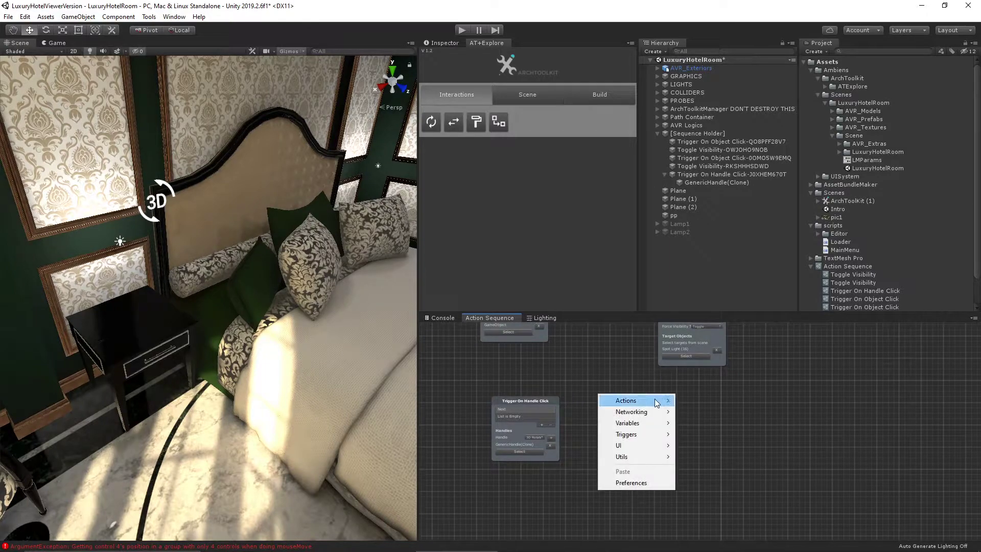
{"action": "mouse_move", "coordinate": [658, 399]}
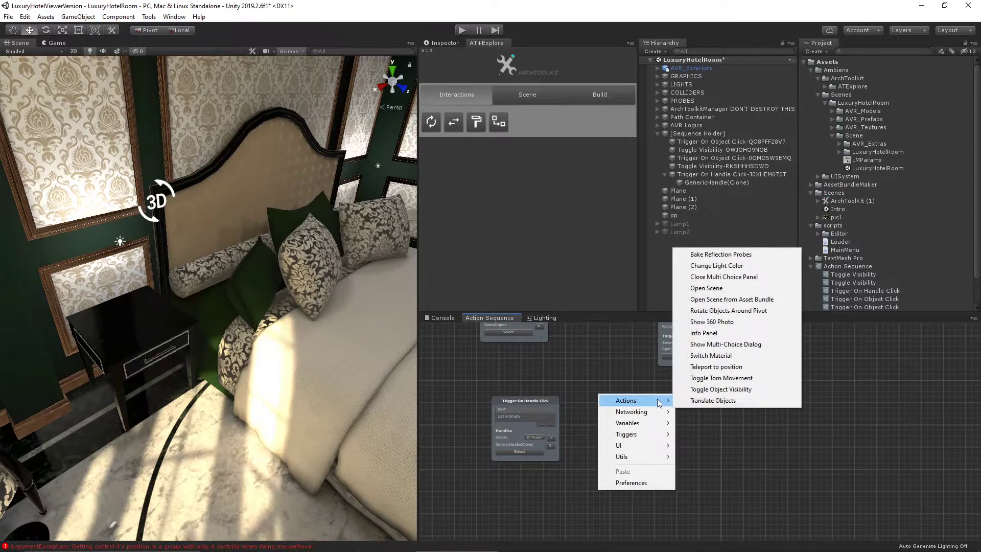
{"action": "left_click", "coordinate": [775, 341]}
{"action": "left_click_drag", "start_coordinate": [675, 401], "coordinate": [707, 406]}
Add a Next output to the handle click trigger and connect it to the Caller input of the multi-choice node.
{"action": "left_click", "coordinate": [541, 423]}
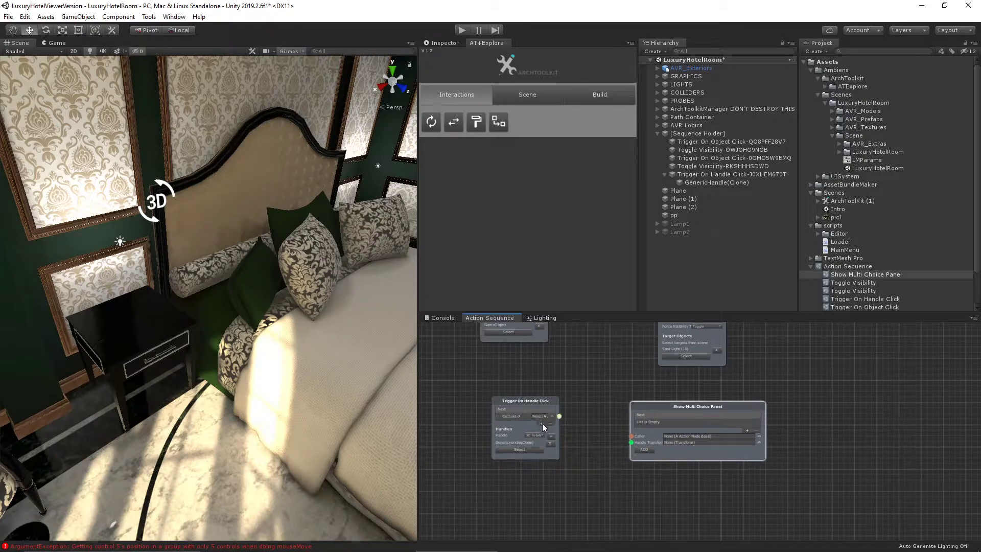
{"action": "left_click_drag", "start_coordinate": [559, 416], "coordinate": [630, 437]}
Add two variants to the Show Multi Choice Panel node, name them Lamp 1 and Lamp 2, and clear the first one's description.
{"action": "scroll", "coordinate": [679, 480], "scroll_direction": "up", "scroll_amount": 3}
{"action": "scroll", "coordinate": [638, 468], "scroll_direction": "down", "scroll_amount": 4}
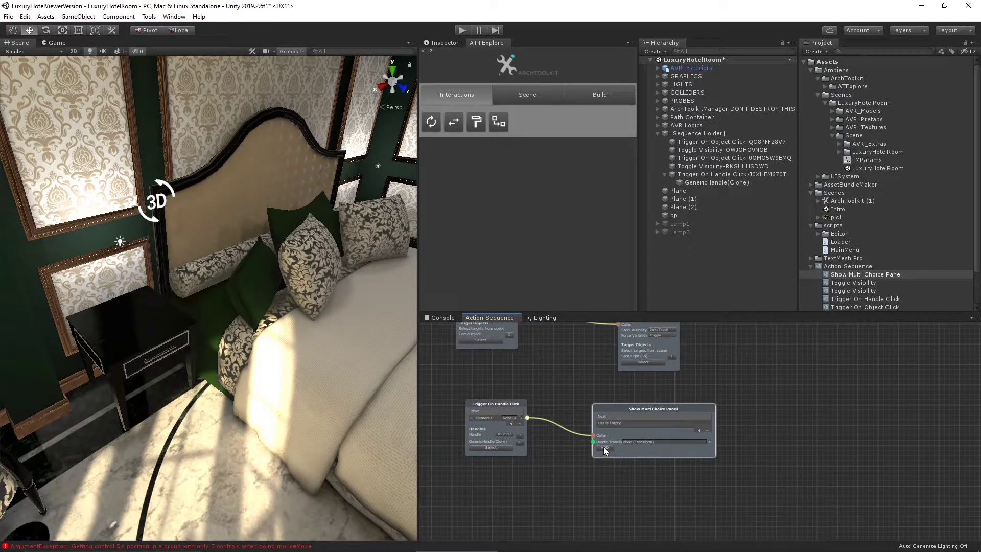
{"action": "left_click", "coordinate": [604, 449]}
{"action": "left_click", "coordinate": [608, 449]}
{"action": "middle_click_drag", "start_coordinate": [702, 492], "coordinate": [660, 480]}
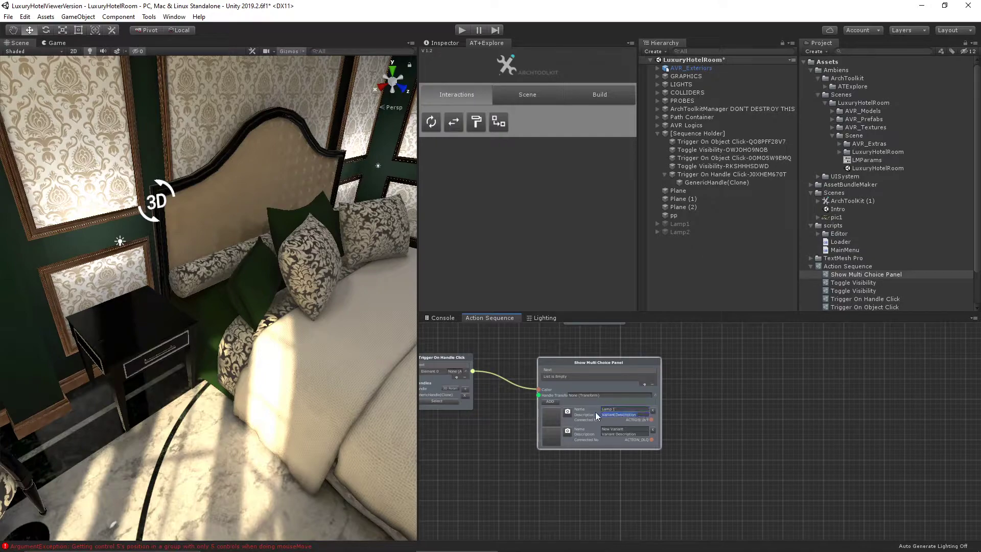
{"action": "key", "text": "BackSpace"}
{"action": "type", "text": "Lamp 2"}
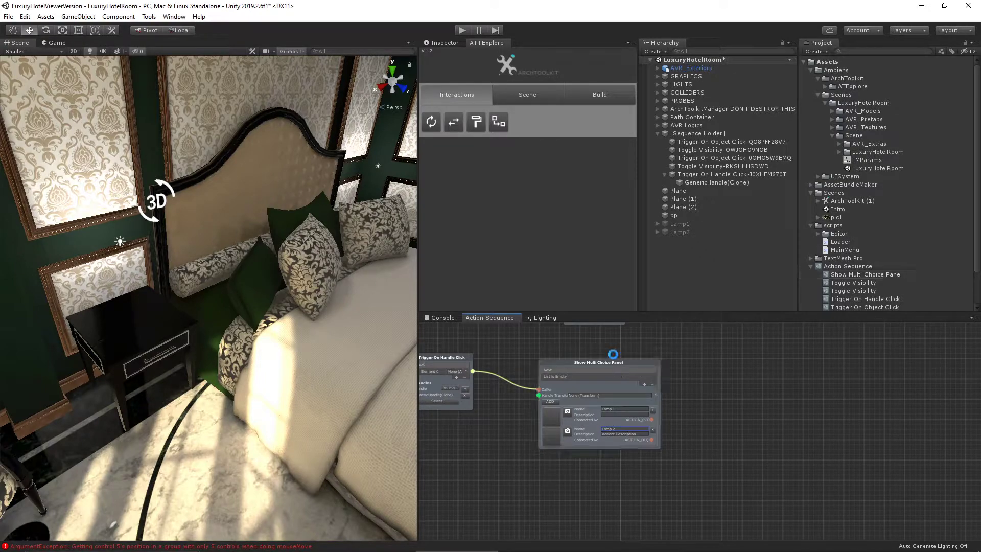
Activate the Lamp1 object in the scene.
{"action": "left_click", "coordinate": [676, 224]}
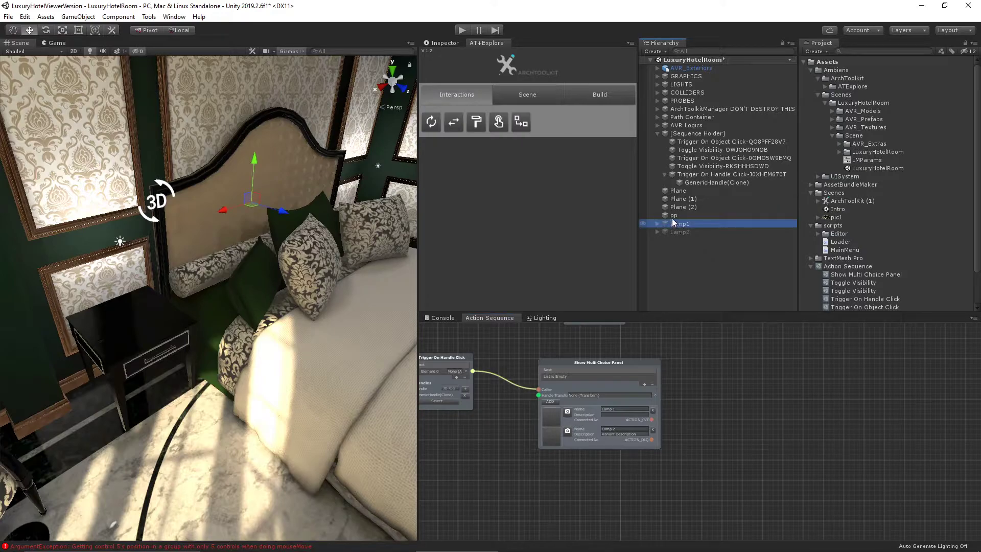
{"action": "left_click", "coordinate": [445, 44]}
{"action": "left_click", "coordinate": [445, 56]}
Shift the 3D handle away from the nearby lamp shade toward the headboard.
{"action": "scroll", "coordinate": [395, 170], "scroll_direction": "down", "scroll_amount": 3}
{"action": "left_click_drag", "start_coordinate": [378, 301], "coordinate": [368, 397], "text": "alt"}
{"action": "scroll", "coordinate": [329, 278], "scroll_direction": "down", "scroll_amount": 2}
{"action": "left_click", "coordinate": [92, 256]}
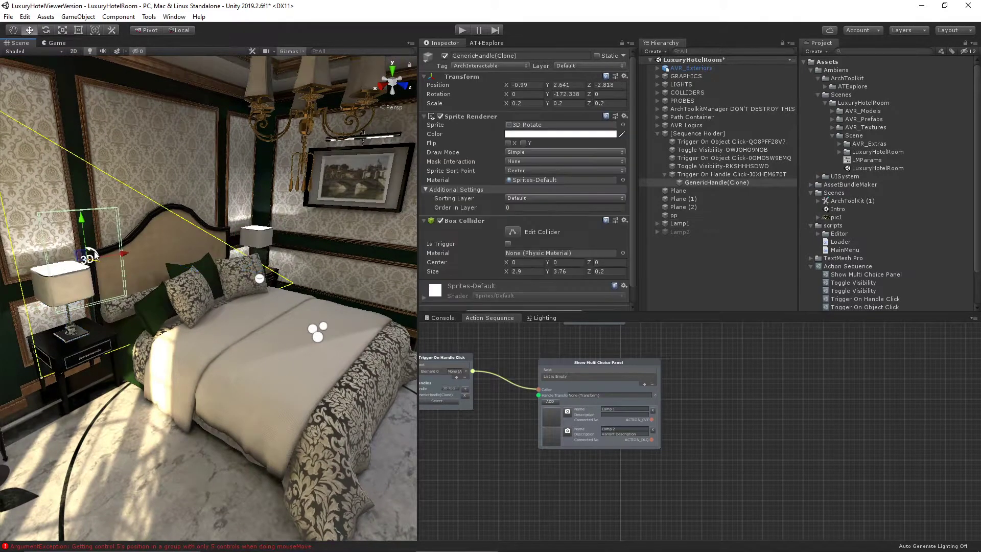
{"action": "left_click", "coordinate": [341, 460]}
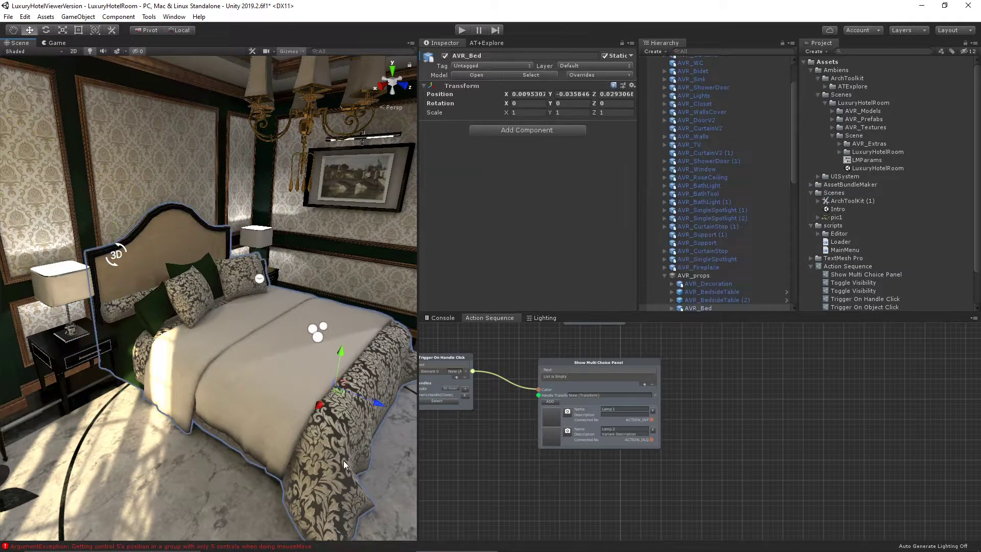
{"action": "left_click", "coordinate": [376, 284]}
{"action": "scroll", "coordinate": [746, 177], "scroll_direction": "up", "scroll_amount": 3}
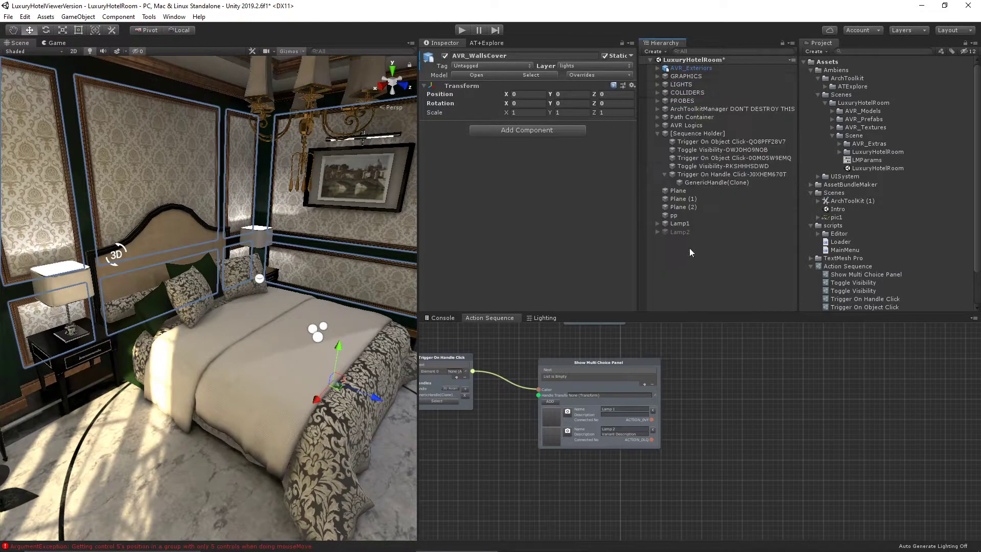
Clear the selection, frame the bed with both lamps, and capture the view as the Lamp 1 variant's thumbnail.
{"action": "left_click", "coordinate": [697, 268]}
{"action": "right_click_drag", "start_coordinate": [280, 414], "coordinate": [259, 416]}
{"action": "left_click", "coordinate": [567, 412]}
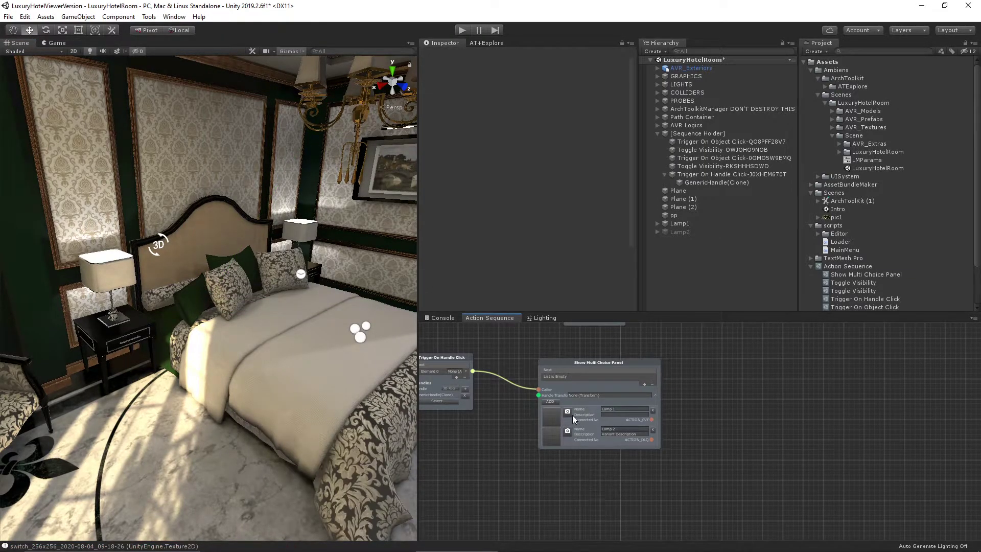
Activate Lamp2, deactivate Lamp1, and capture the same view as the Lamp 2 variant's thumbnail.
{"action": "left_click", "coordinate": [679, 232]}
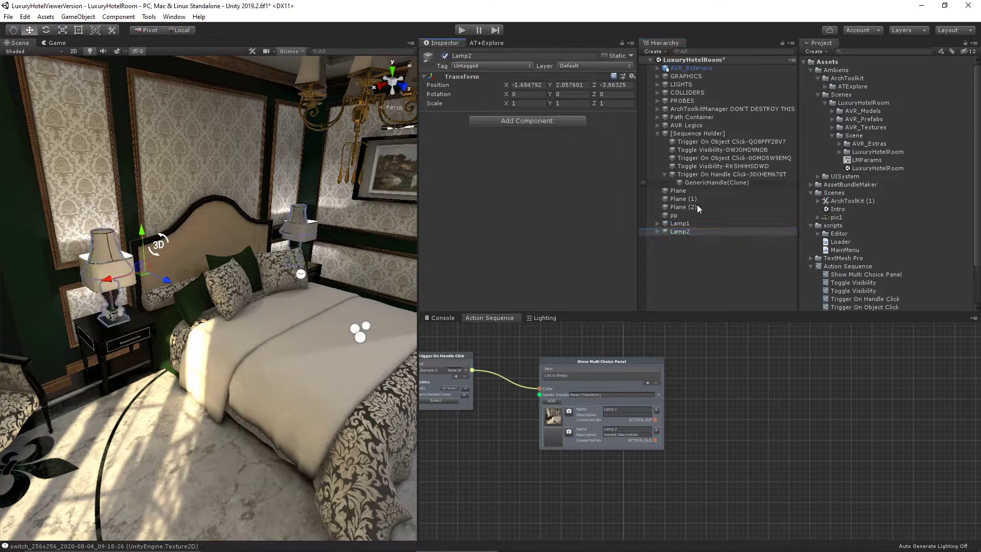
{"action": "left_click", "coordinate": [690, 224]}
{"action": "left_click", "coordinate": [446, 55]}
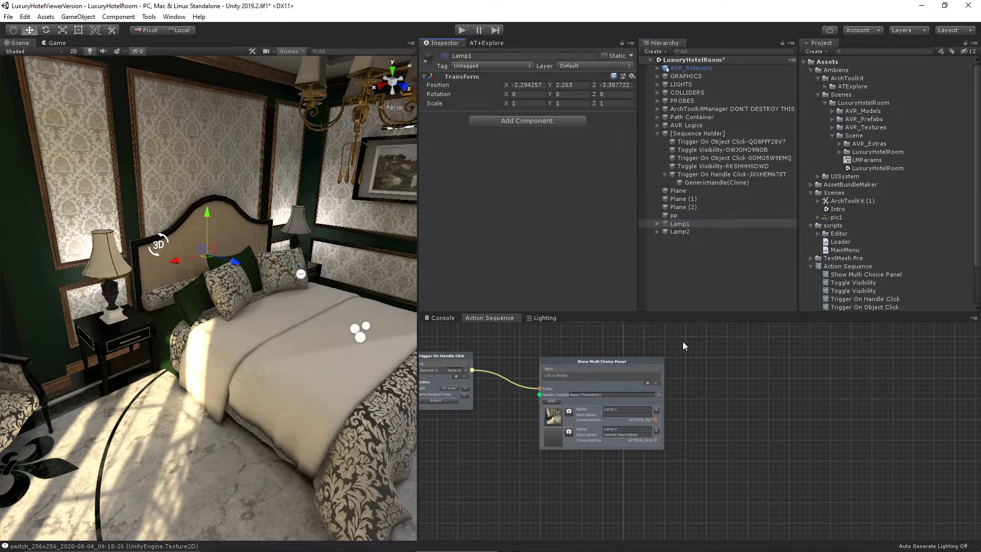
{"action": "left_click", "coordinate": [734, 339]}
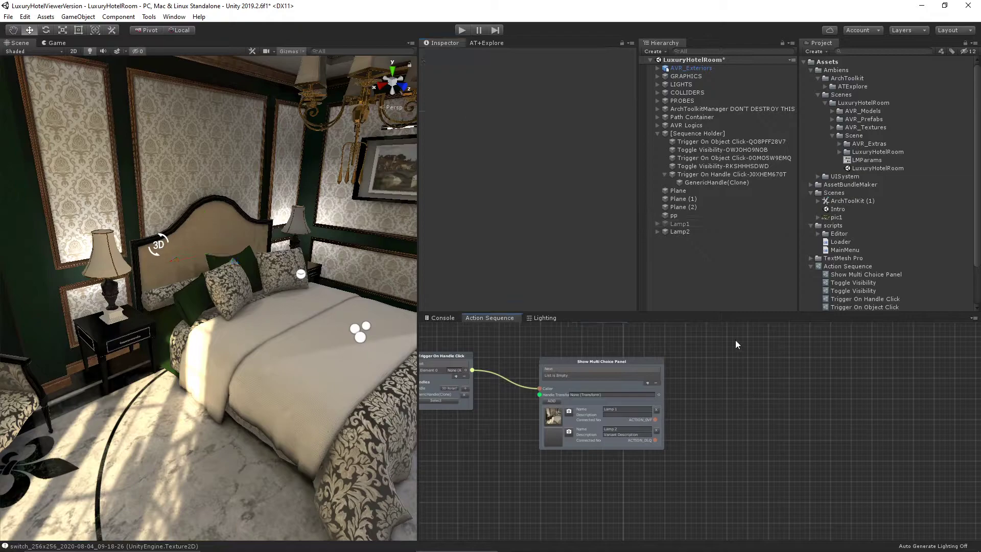
{"action": "left_click", "coordinate": [568, 432]}
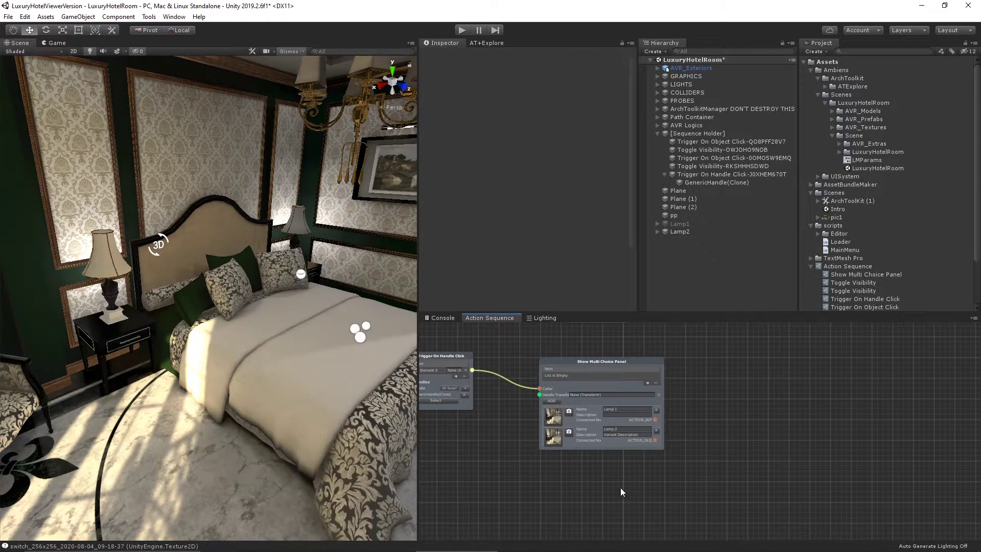
Reposition the Show Multi Choice Panel node slightly, retake the Lamp 2 variant's thumbnail, and save the scene.
{"action": "left_click", "coordinate": [584, 360]}
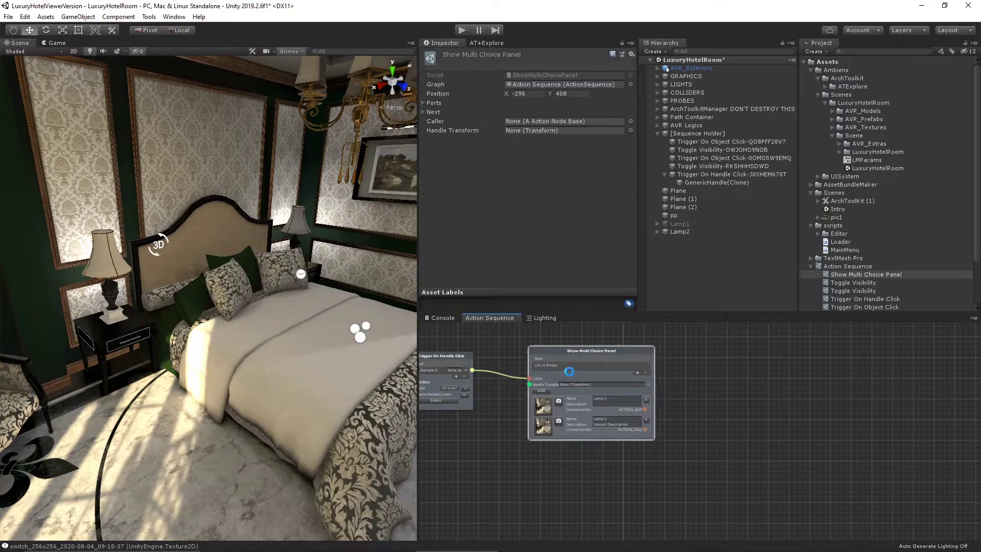
{"action": "scroll", "coordinate": [550, 415], "scroll_direction": "up", "scroll_amount": 2}
{"action": "scroll", "coordinate": [576, 419], "scroll_direction": "up", "scroll_amount": 1}
{"action": "left_click", "coordinate": [568, 438]}
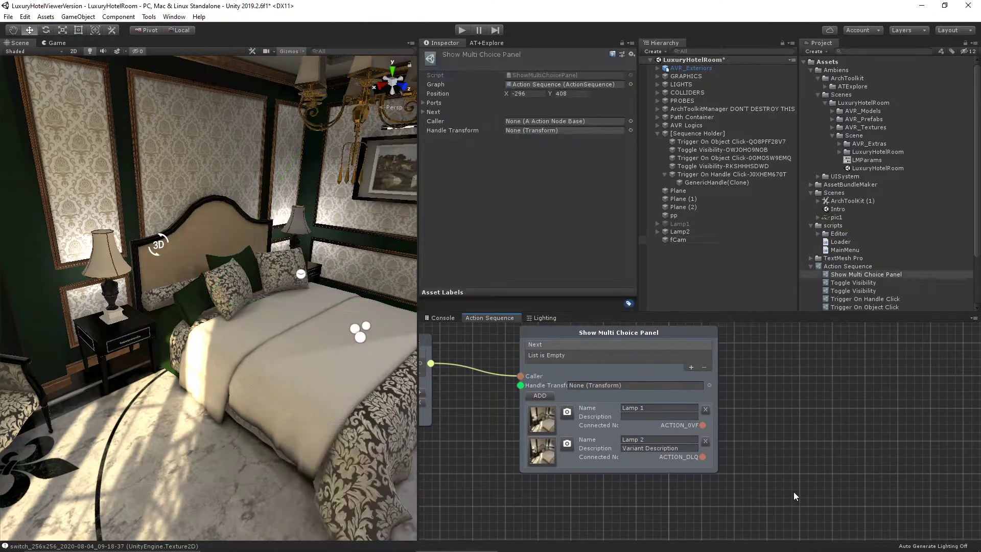
{"action": "left_click", "coordinate": [827, 468]}
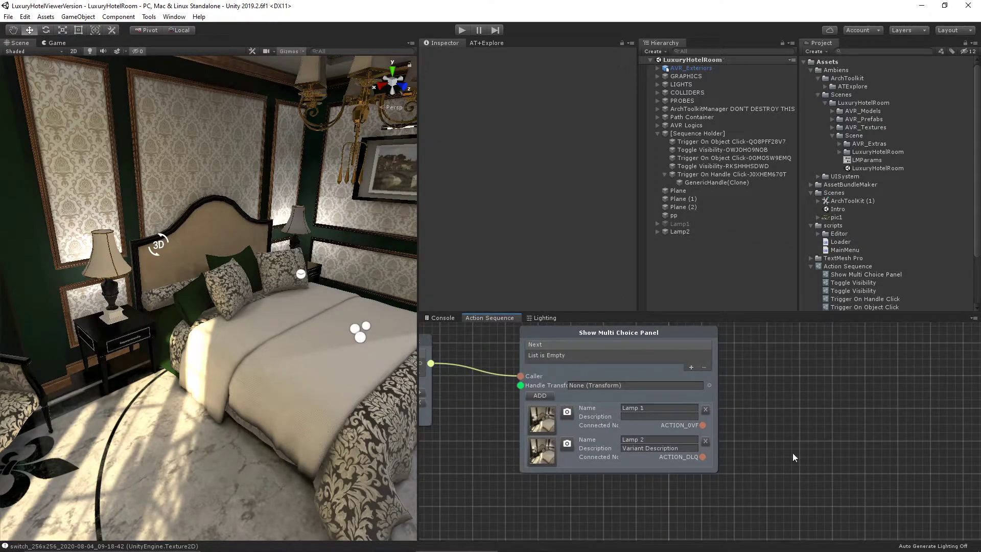
Add a Toggle Object Visibility node beside the multi-choice node and connect the Lamp 1 variant's action output to its Caller.
{"action": "scroll", "coordinate": [793, 453], "scroll_direction": "down", "scroll_amount": 5}
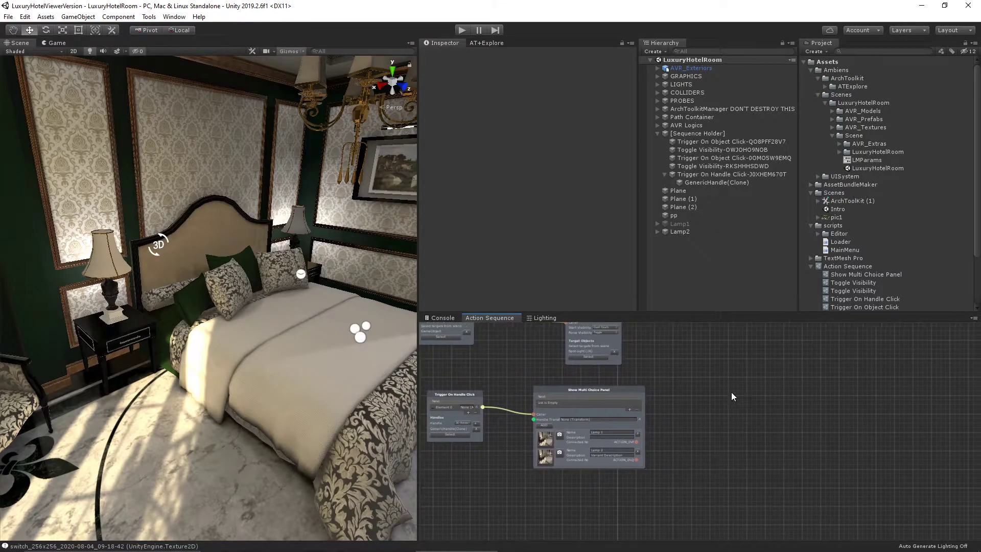
{"action": "right_click", "coordinate": [710, 384]}
{"action": "mouse_move", "coordinate": [750, 392]}
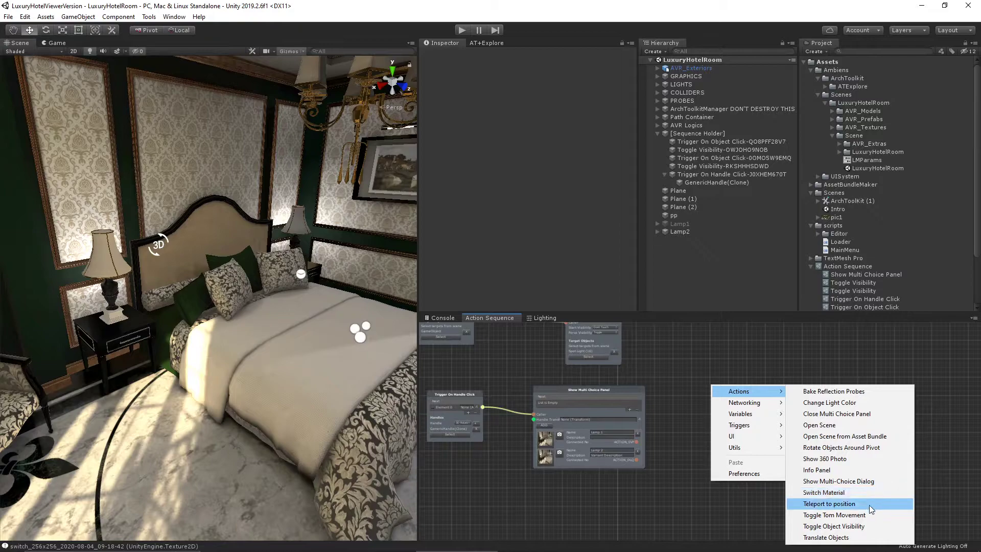
{"action": "left_click", "coordinate": [876, 526]}
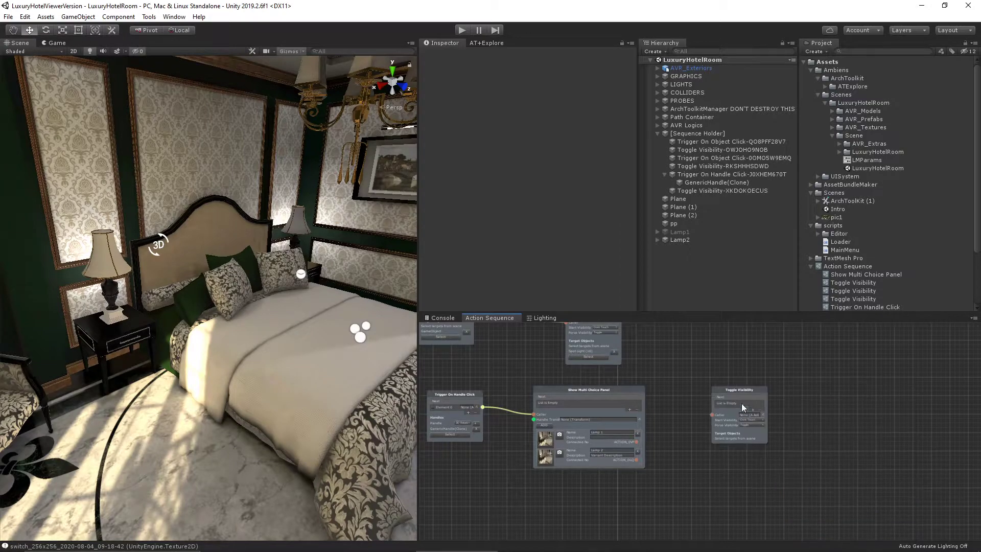
{"action": "left_click", "coordinate": [737, 388]}
{"action": "left_click_drag", "start_coordinate": [636, 442], "coordinate": [733, 404]}
Add the Lamp1 object as a target of the new Toggle Visibility node.
{"action": "left_click", "coordinate": [691, 231]}
{"action": "scroll", "coordinate": [787, 443], "scroll_direction": "up", "scroll_amount": 5}
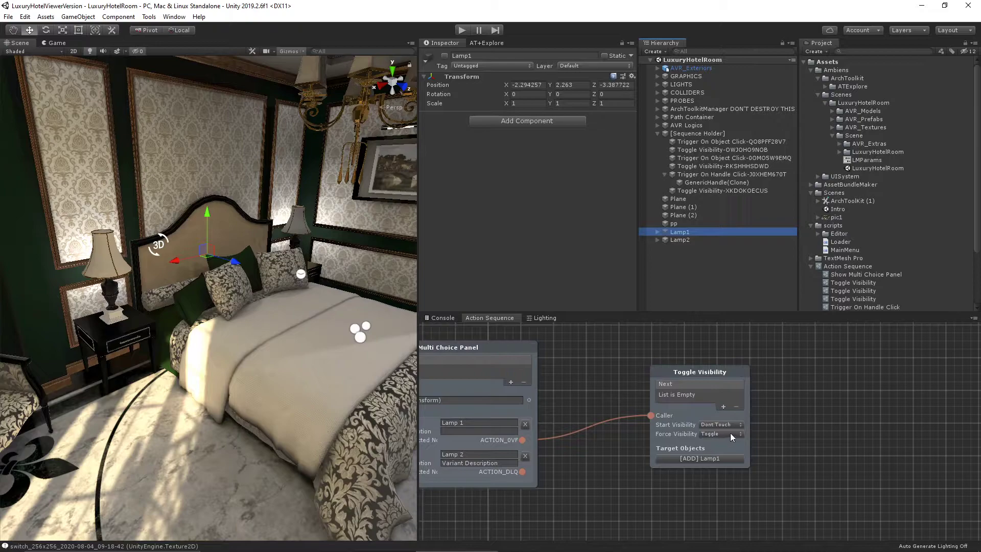
{"action": "left_click", "coordinate": [722, 459]}
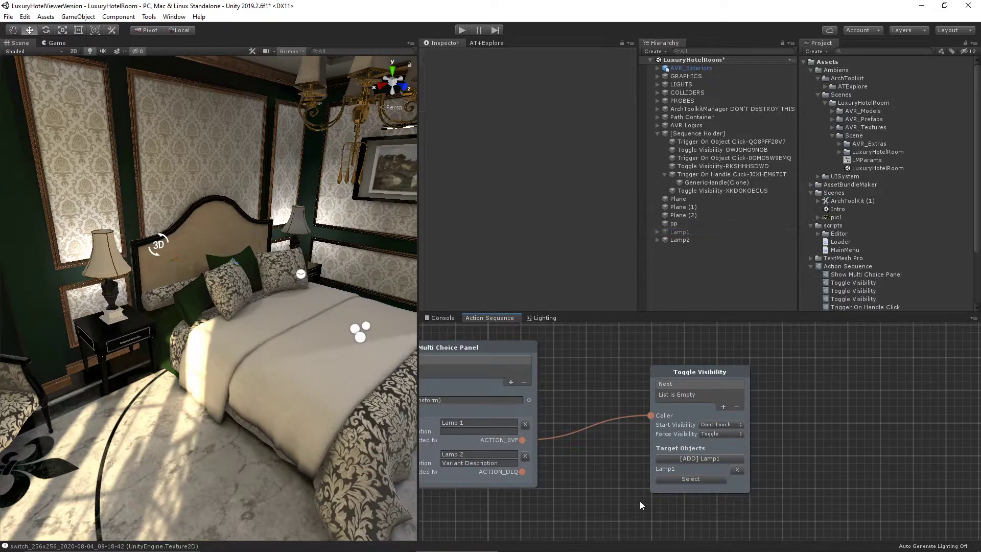
Set Force Visibility to Enabled on the Toggle Visibility node that targets Lamp1.
{"action": "scroll", "coordinate": [639, 501], "scroll_direction": "down", "scroll_amount": 4}
{"action": "scroll", "coordinate": [667, 483], "scroll_direction": "up", "scroll_amount": 4}
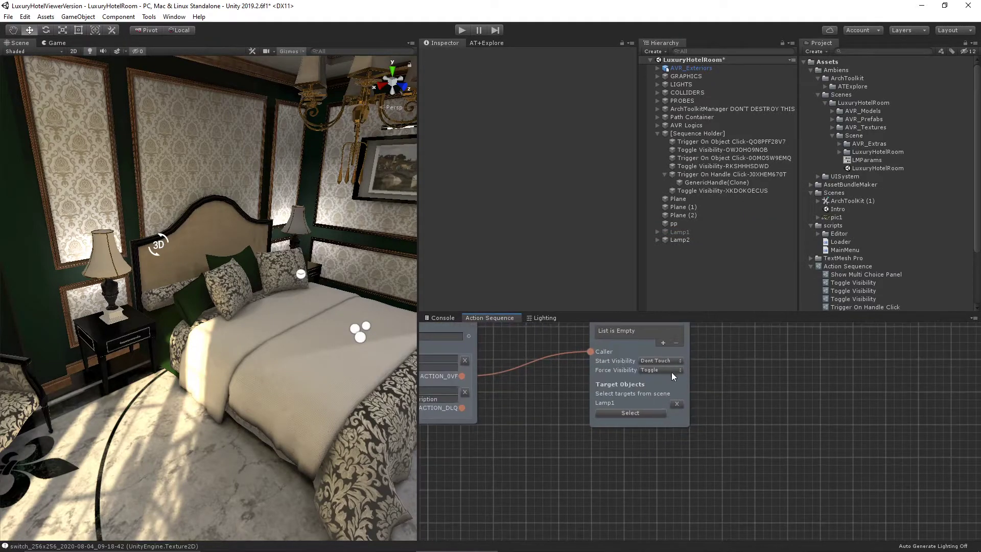
{"action": "left_click", "coordinate": [672, 371]}
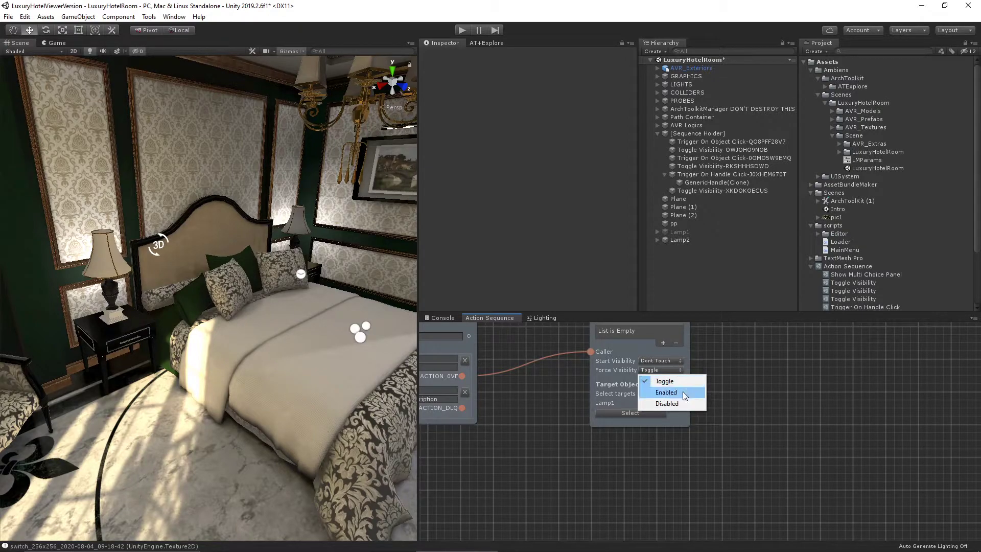
{"action": "left_click", "coordinate": [666, 392]}
{"action": "scroll", "coordinate": [692, 462], "scroll_direction": "down", "scroll_amount": 1}
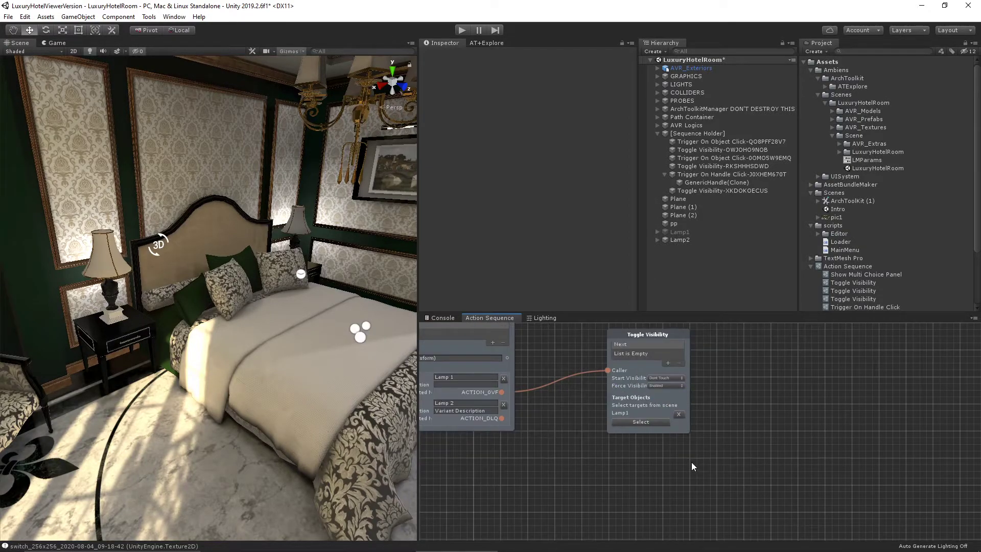
Set Start Visibility to All Enabled on the Toggle Visibility node that targets Lamp1.
{"action": "left_click", "coordinate": [673, 377]}
{"action": "left_click", "coordinate": [704, 396]}
{"action": "scroll", "coordinate": [722, 439], "scroll_direction": "down", "scroll_amount": 3}
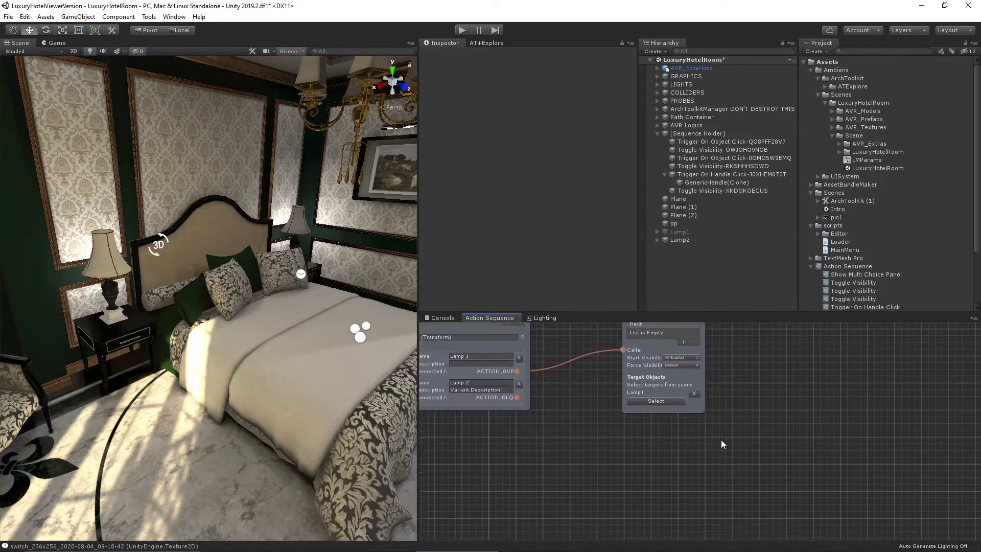
Add a Toggle Object Visibility node below the existing one and connect the Lamp 2 variant's action output to its Caller.
{"action": "right_click", "coordinate": [664, 429]}
{"action": "mouse_move", "coordinate": [697, 435]}
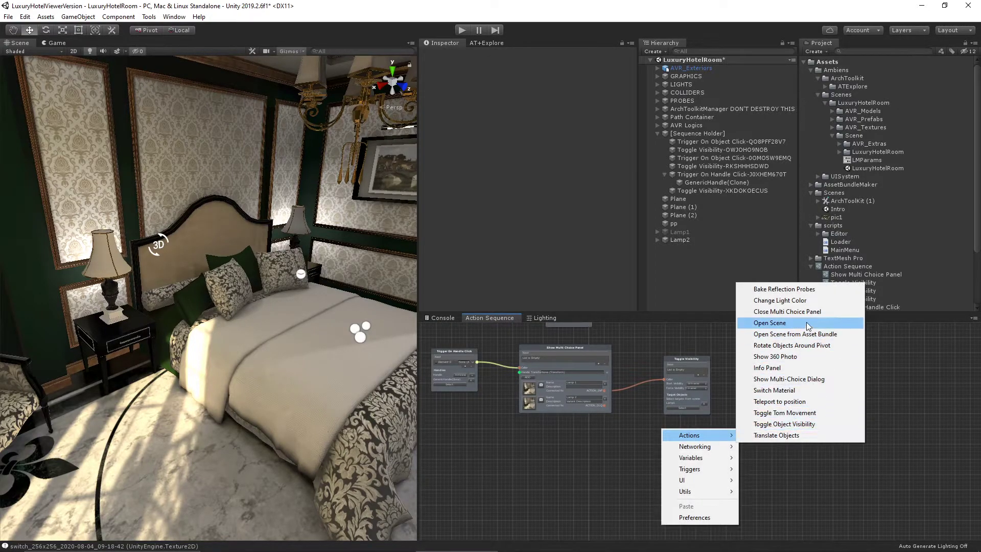
{"action": "left_click", "coordinate": [817, 425]}
{"action": "scroll", "coordinate": [726, 476], "scroll_direction": "up", "scroll_amount": 5}
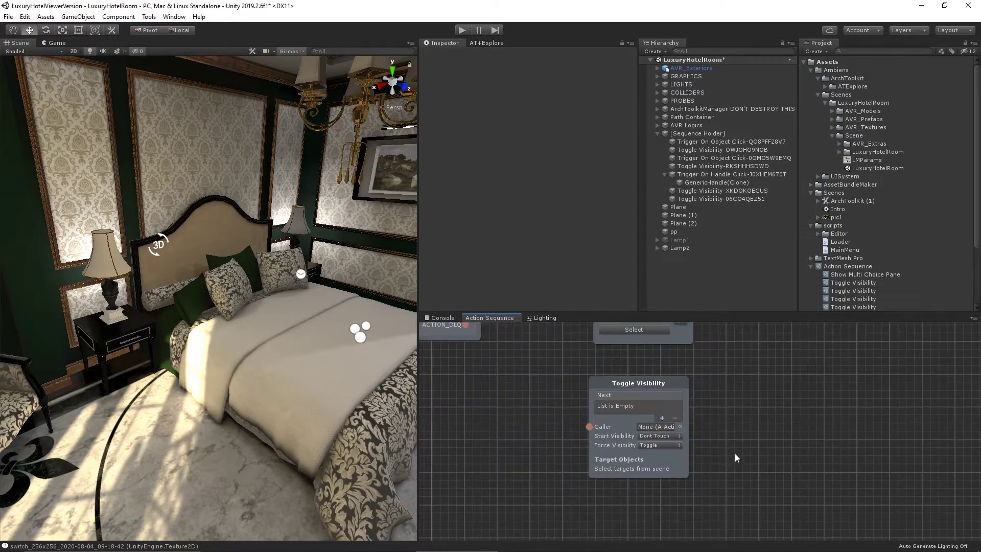
{"action": "scroll", "coordinate": [806, 508], "scroll_direction": "down", "scroll_amount": 1}
{"action": "left_click_drag", "start_coordinate": [525, 375], "coordinate": [649, 477]}
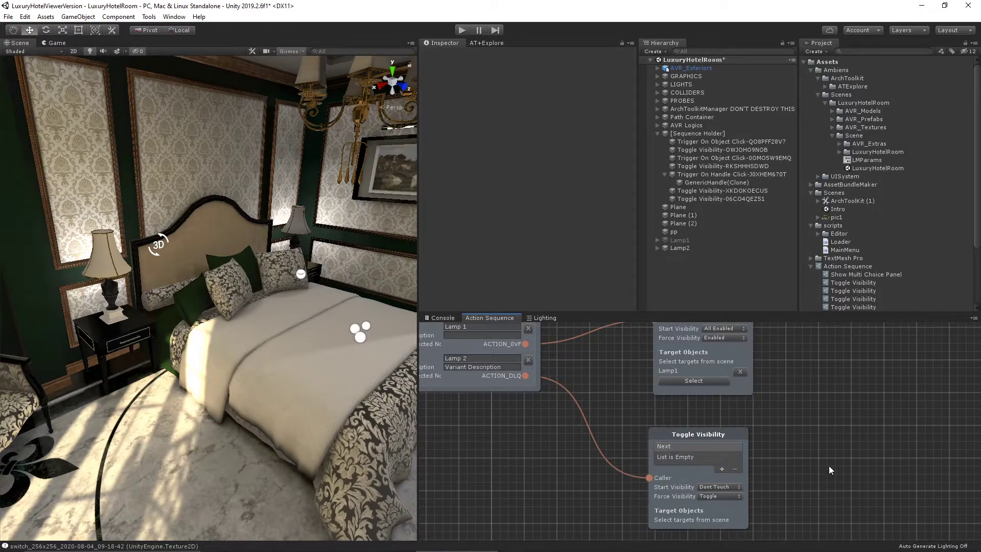
Target Lamp1 in the Lamp 2 branch's Toggle Visibility node, setting Start Visibility to All Disabled and Force Visibility to Disabled.
{"action": "left_click", "coordinate": [687, 240]}
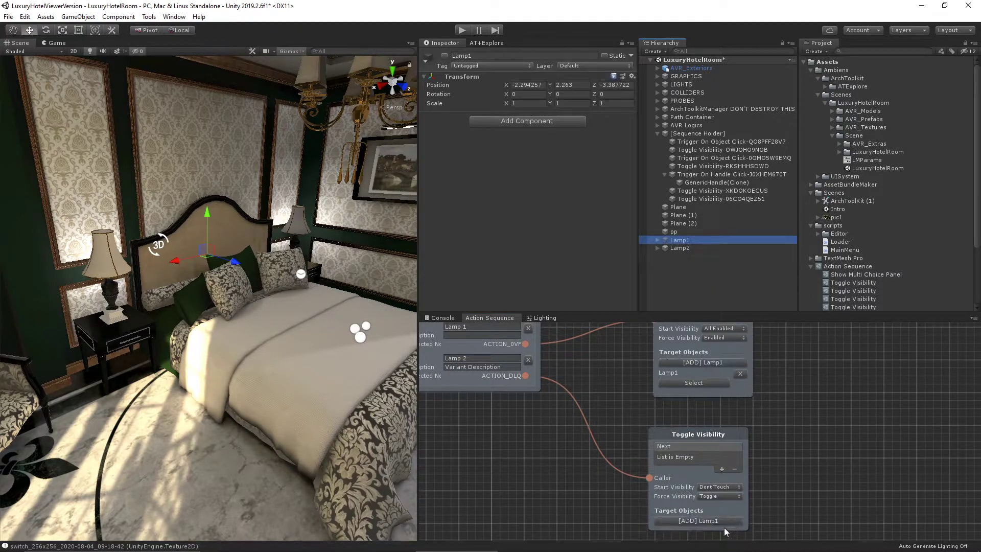
{"action": "left_click", "coordinate": [695, 521]}
{"action": "left_click", "coordinate": [721, 487]}
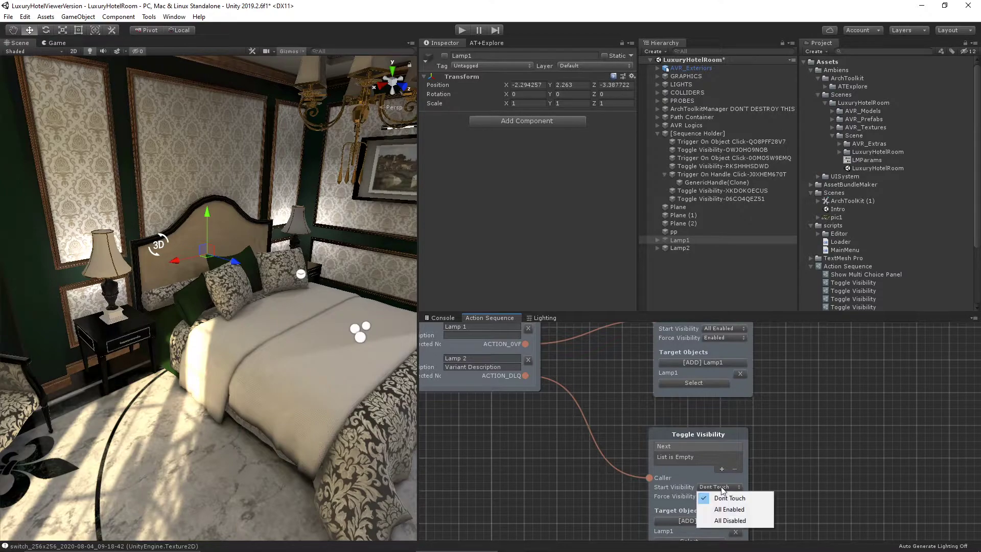
{"action": "left_click", "coordinate": [731, 520]}
{"action": "left_click", "coordinate": [719, 496]}
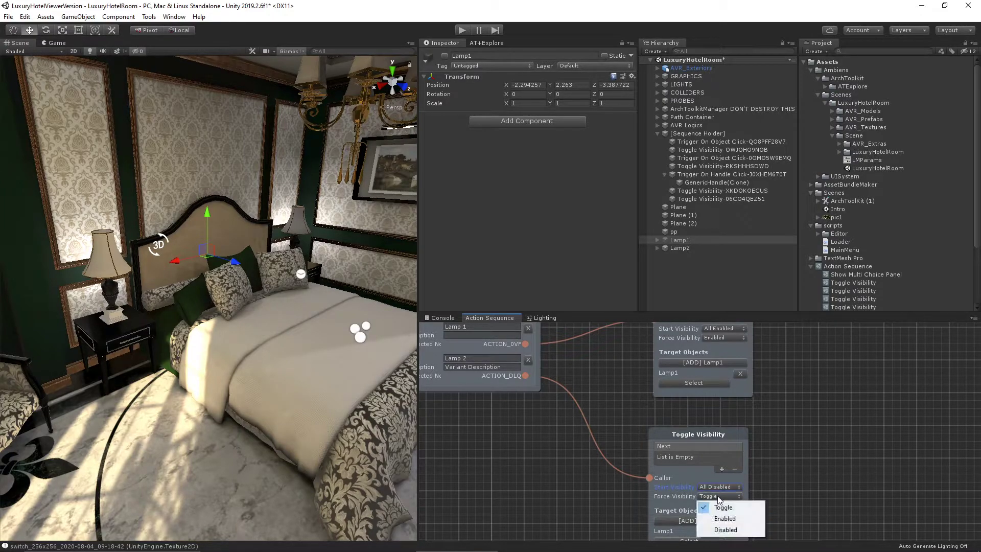
{"action": "left_click", "coordinate": [742, 530]}
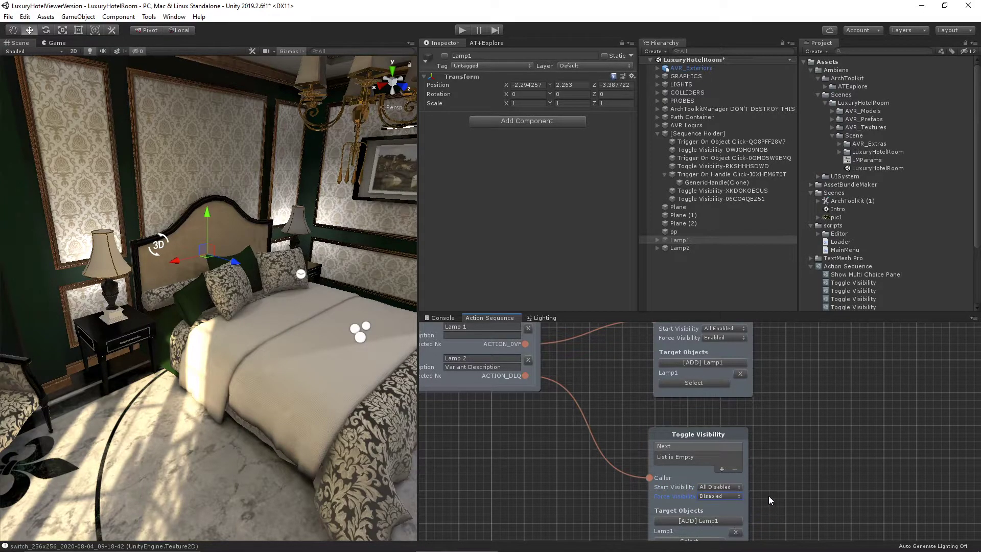
Set Start Visibility to Dont Touch on both Toggle Visibility nodes that target Lamp1.
{"action": "left_click", "coordinate": [722, 485]}
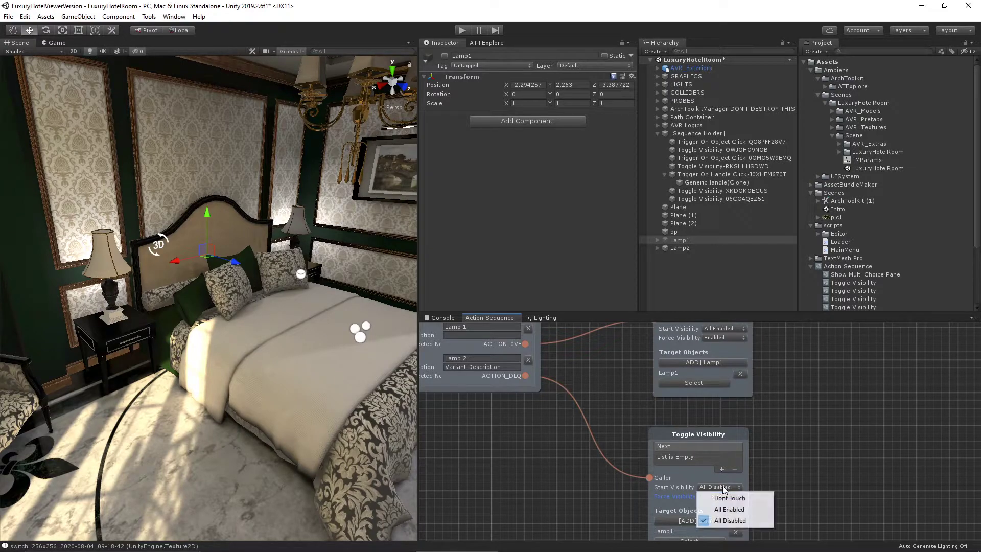
{"action": "left_click", "coordinate": [729, 497]}
{"action": "left_click", "coordinate": [730, 329]}
{"action": "left_click", "coordinate": [735, 339]}
Add another Toggle Object Visibility node and connect it to a new Next element on the Lamp 1 branch's Toggle Visibility node.
{"action": "scroll", "coordinate": [789, 449], "scroll_direction": "down", "scroll_amount": 3}
{"action": "middle_click_drag", "start_coordinate": [746, 464], "coordinate": [655, 407]}
{"action": "scroll", "coordinate": [655, 407], "scroll_direction": "down", "scroll_amount": 1}
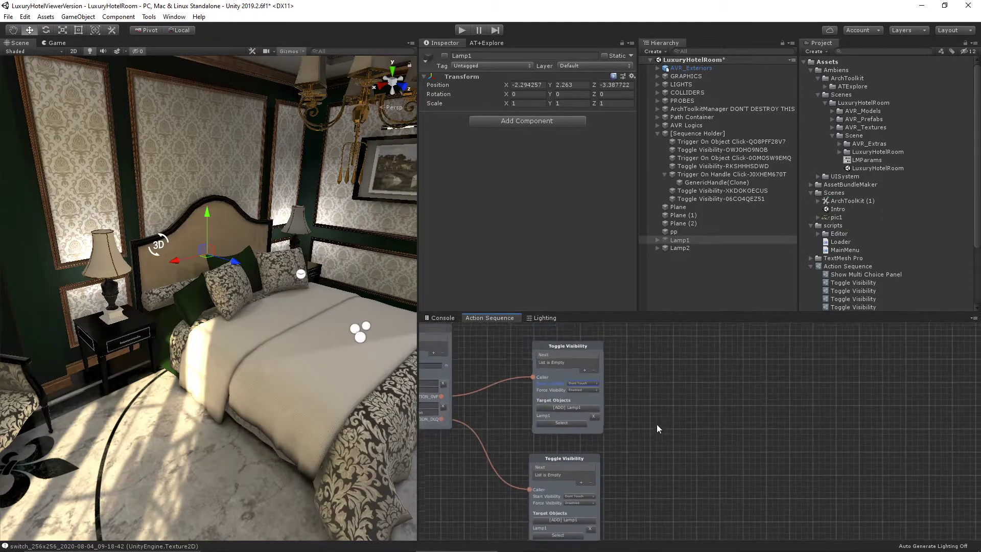
{"action": "right_click", "coordinate": [634, 345]}
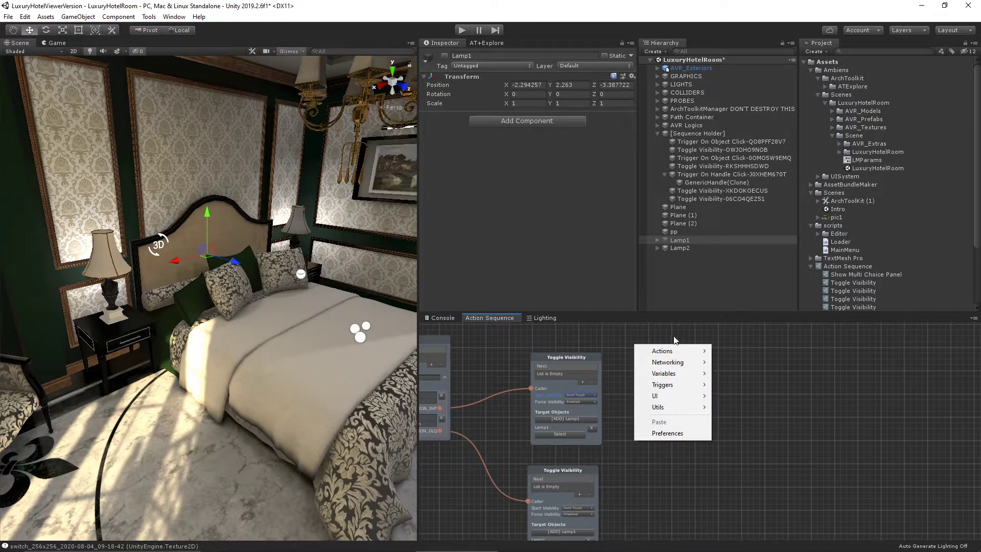
{"action": "mouse_move", "coordinate": [673, 352]}
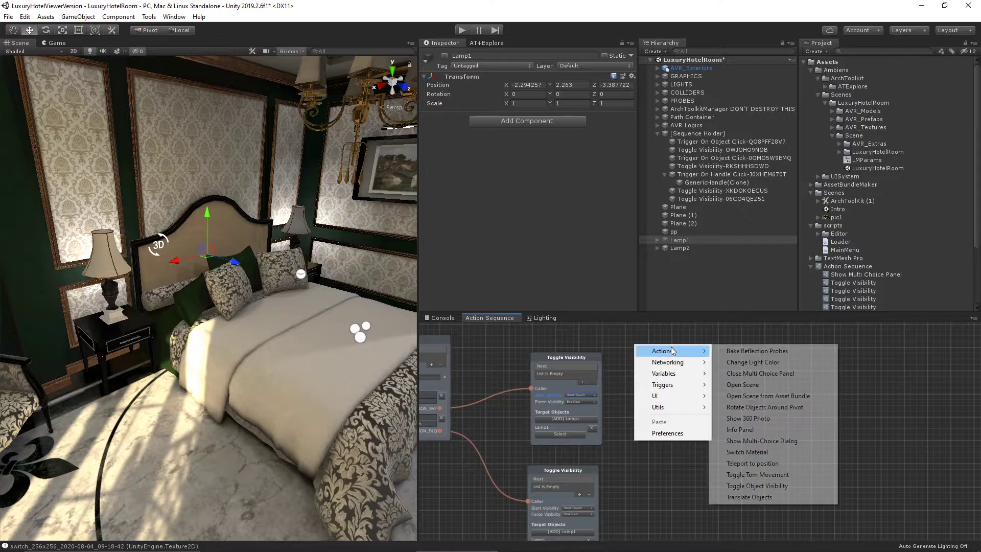
{"action": "left_click", "coordinate": [795, 486]}
{"action": "left_click_drag", "start_coordinate": [685, 357], "coordinate": [731, 374]}
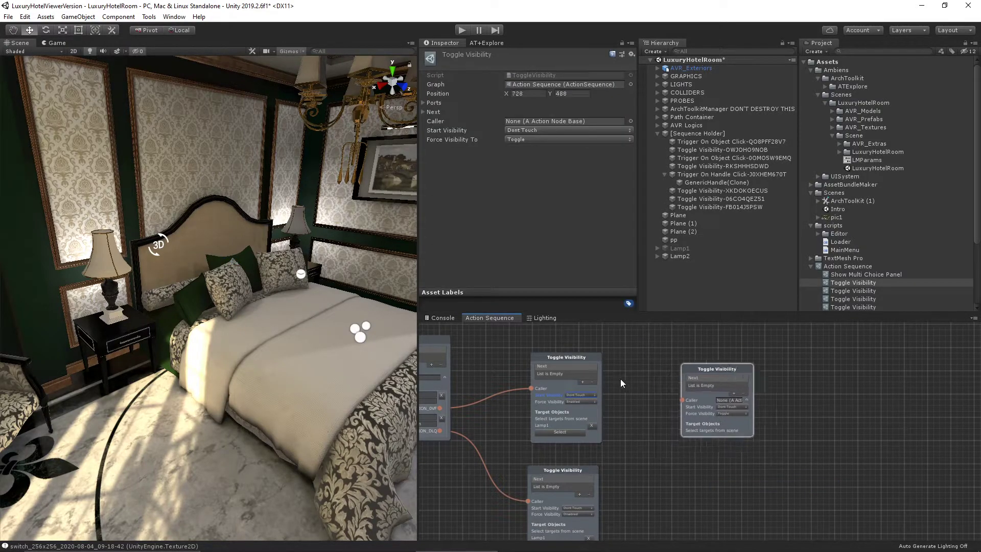
{"action": "left_click", "coordinate": [582, 383]}
{"action": "left_click_drag", "start_coordinate": [602, 374], "coordinate": [682, 400]}
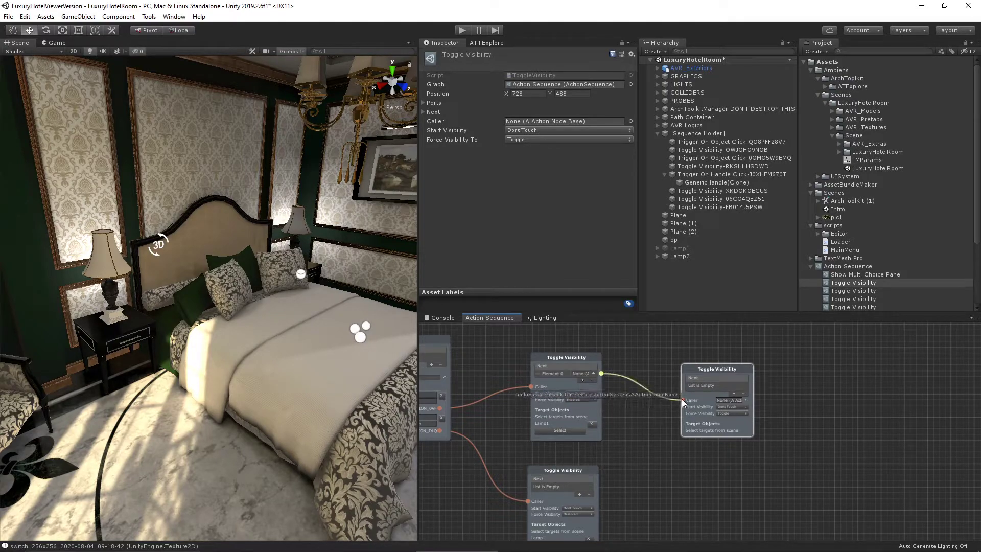
Set Force Visibility to Disabled on the Lamp 1 branch's second Toggle Visibility node and add Lamp2 as its target.
{"action": "middle_click_drag", "start_coordinate": [686, 434], "coordinate": [641, 395]}
{"action": "left_click", "coordinate": [683, 255]}
{"action": "scroll", "coordinate": [698, 410], "scroll_direction": "up", "scroll_amount": 3}
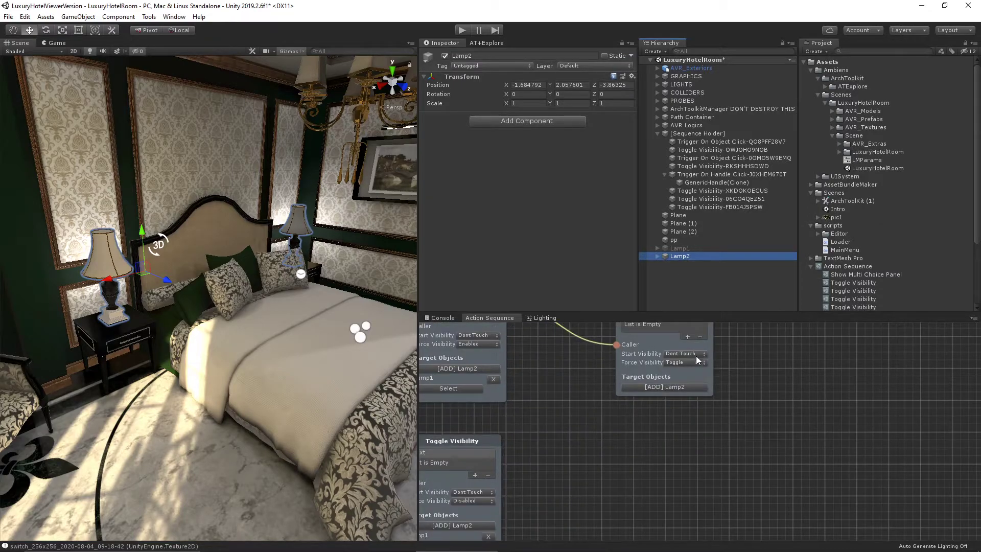
{"action": "left_click", "coordinate": [697, 361]}
{"action": "left_click", "coordinate": [710, 398]}
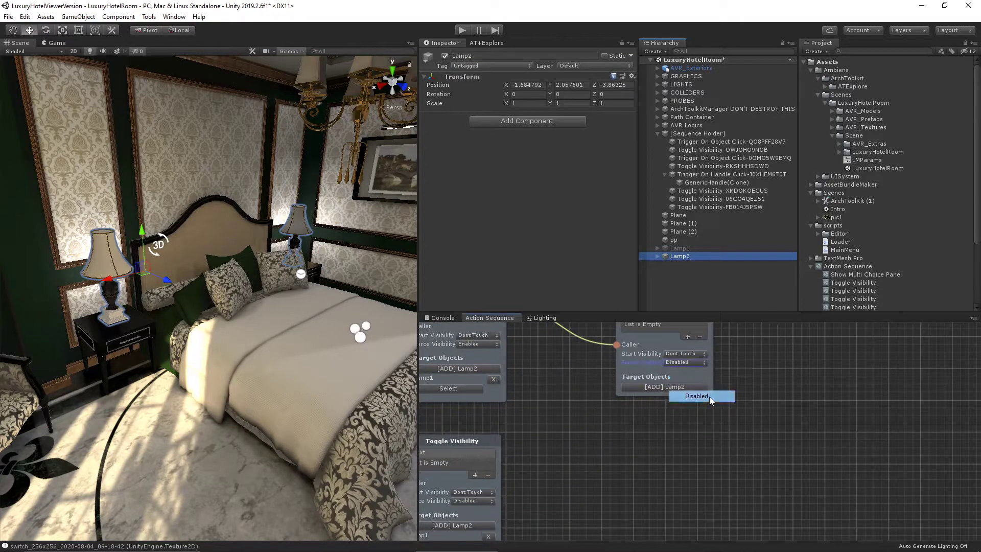
{"action": "left_click", "coordinate": [670, 388]}
Add a Toggle Object Visibility node and connect it to a new Next element on the Lamp 2 branch's Toggle Visibility node.
{"action": "scroll", "coordinate": [687, 482], "scroll_direction": "down", "scroll_amount": 3}
{"action": "scroll", "coordinate": [664, 450], "scroll_direction": "up", "scroll_amount": 1}
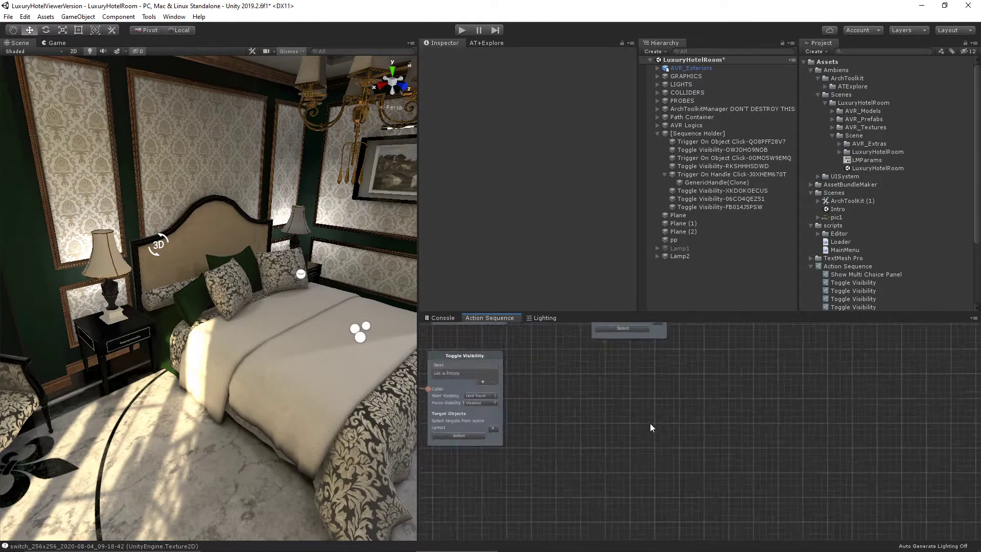
{"action": "scroll", "coordinate": [639, 412], "scroll_direction": "up", "scroll_amount": 1}
{"action": "right_click", "coordinate": [580, 364]}
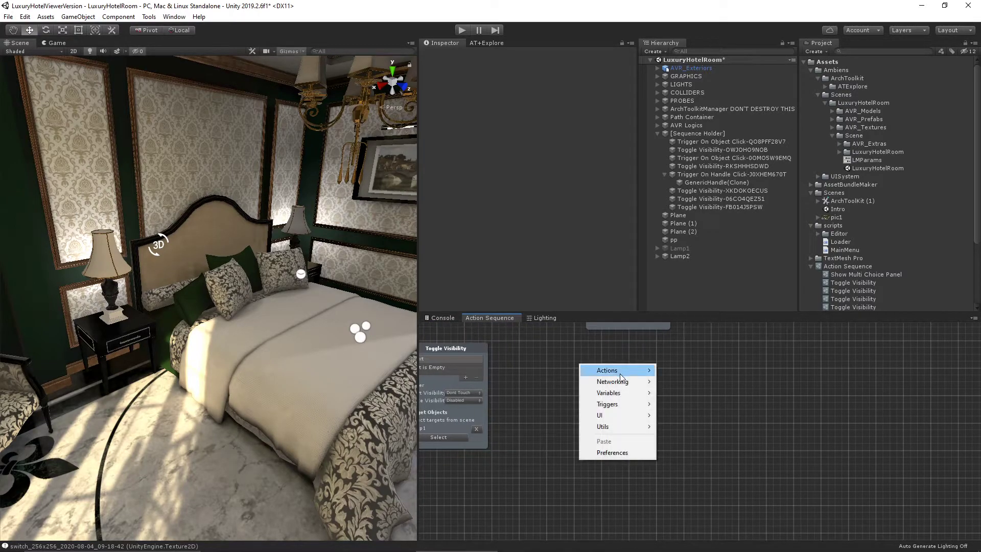
{"action": "mouse_move", "coordinate": [621, 375]}
{"action": "left_click", "coordinate": [732, 504]}
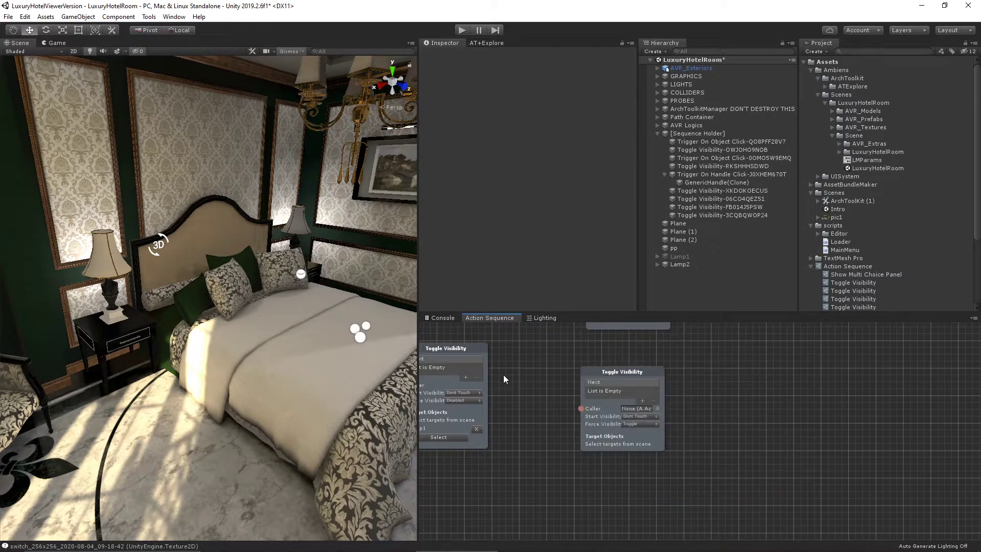
{"action": "left_click", "coordinate": [466, 377]}
{"action": "left_click_drag", "start_coordinate": [488, 367], "coordinate": [582, 408]}
Add Lamp2 as a target of the Lamp 2 branch's second Toggle Visibility node and set Force Visibility to Enabled.
{"action": "left_click", "coordinate": [676, 265]}
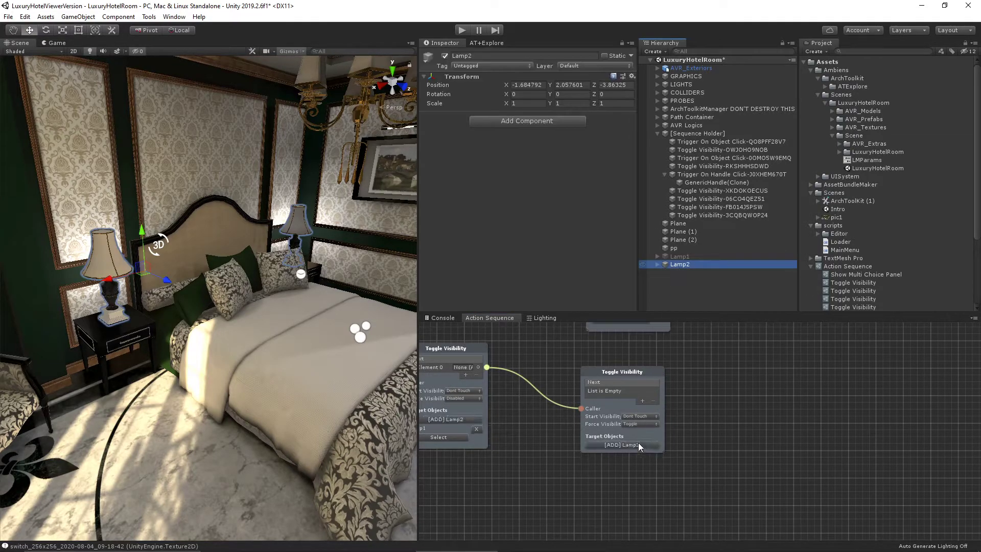
{"action": "left_click", "coordinate": [626, 446]}
{"action": "left_click", "coordinate": [649, 424]}
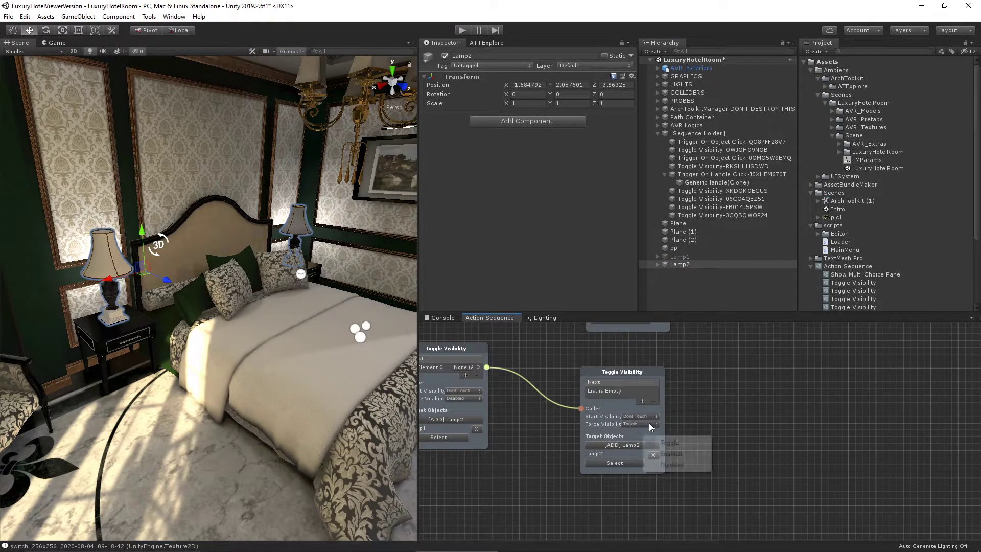
{"action": "left_click", "coordinate": [689, 453]}
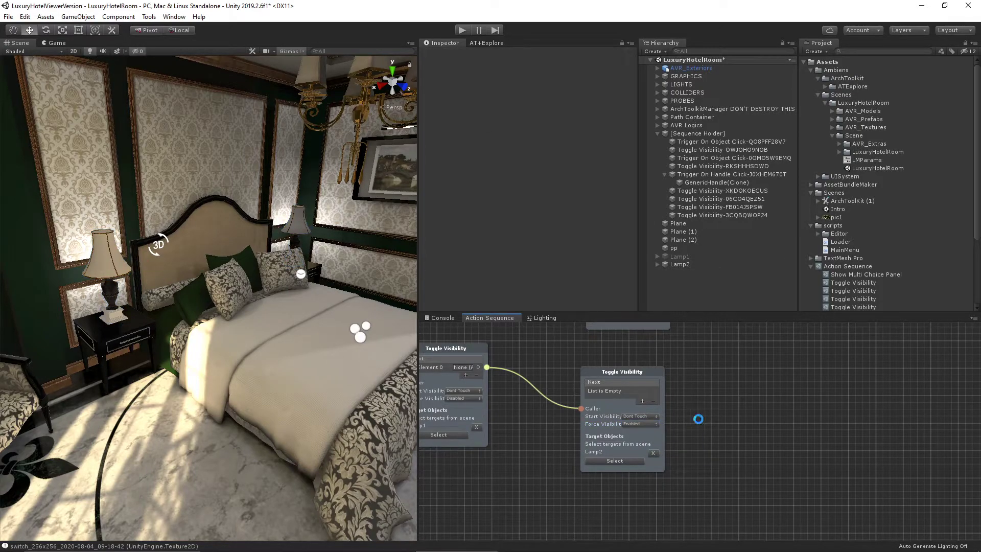
Deactivate the Lamp2 object, activate the Lamp1 object, and save the scene.
{"action": "scroll", "coordinate": [698, 418], "scroll_direction": "down", "scroll_amount": 3}
{"action": "left_click", "coordinate": [676, 263]}
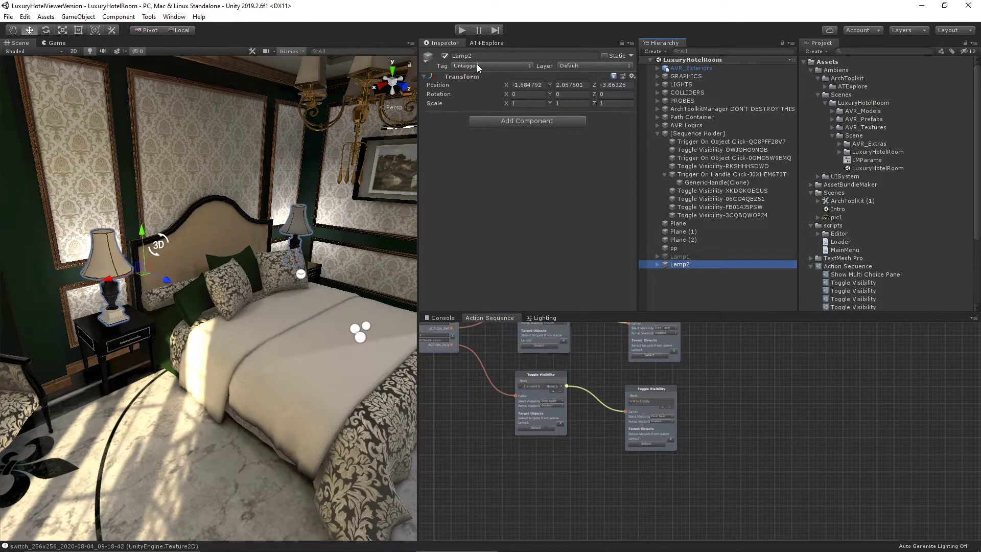
{"action": "left_click", "coordinate": [445, 56]}
{"action": "left_click", "coordinate": [680, 256]}
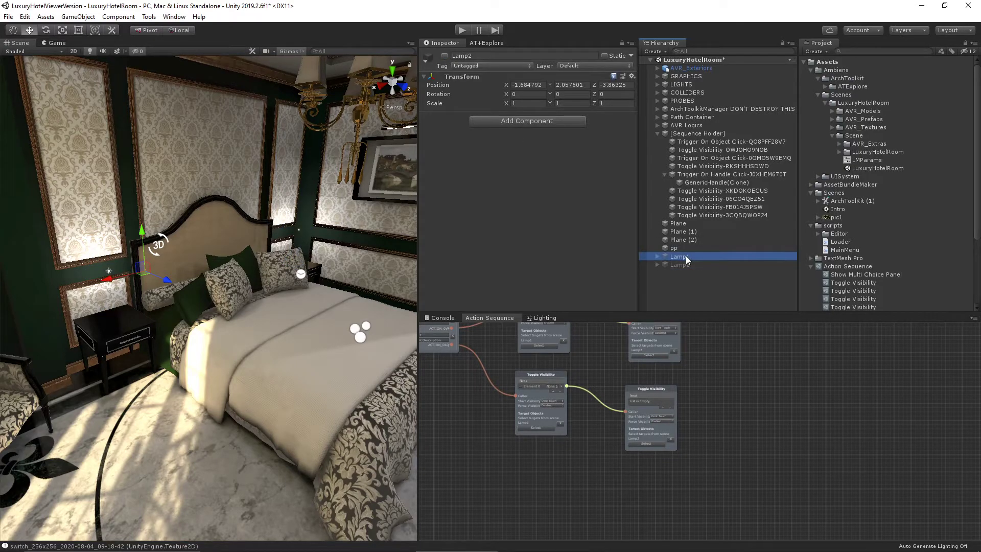
{"action": "left_click", "coordinate": [445, 56]}
{"action": "left_click", "coordinate": [748, 425]}
{"action": "key", "text": "ctrl+s"}
Delete the placeholder description of the Lamp 2 variant in the Show Multi Choice Panel node.
{"action": "scroll", "coordinate": [759, 428], "scroll_direction": "down", "scroll_amount": 5}
{"action": "middle_click_drag", "start_coordinate": [453, 454], "coordinate": [501, 496]}
{"action": "scroll", "coordinate": [538, 476], "scroll_direction": "up", "scroll_amount": 5}
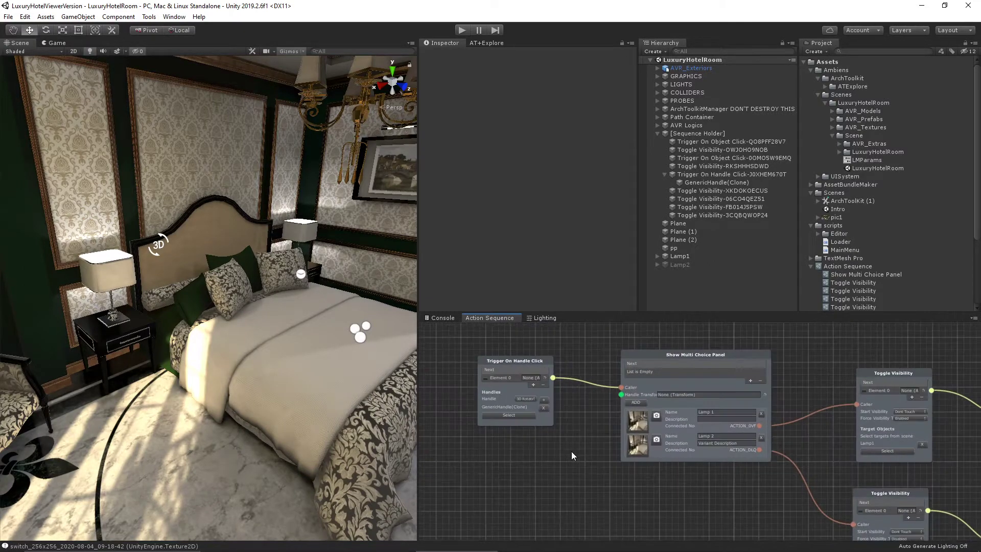
{"action": "middle_click_drag", "start_coordinate": [615, 479], "coordinate": [530, 446]}
{"action": "scroll", "coordinate": [530, 446], "scroll_direction": "down", "scroll_amount": 1}
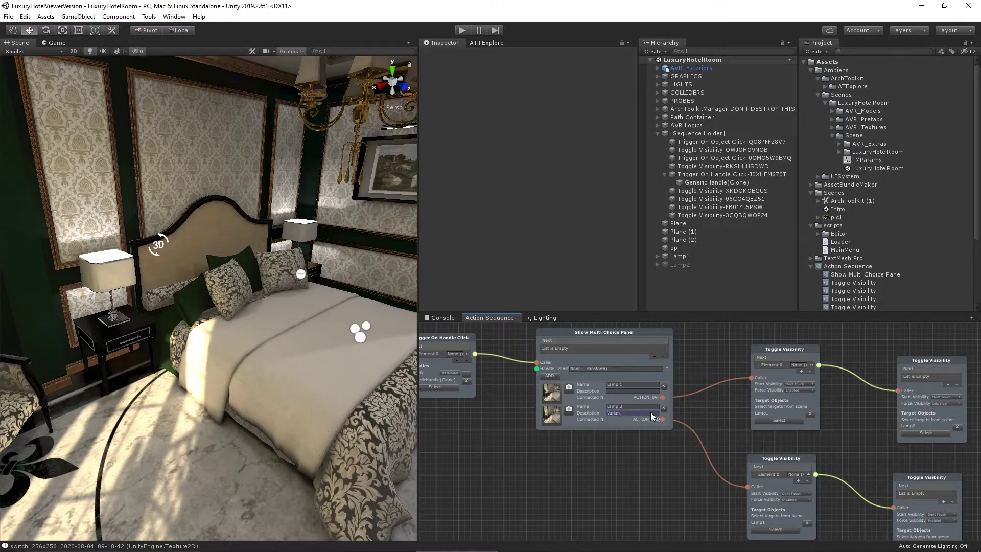
{"action": "left_click", "coordinate": [645, 448]}
{"action": "scroll", "coordinate": [627, 468], "scroll_direction": "down", "scroll_amount": 2}
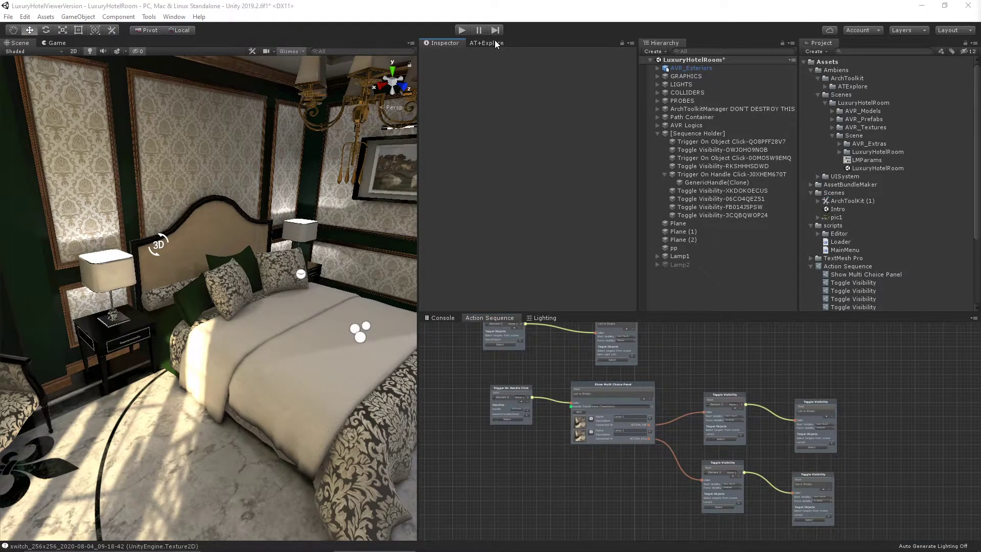
Apply the Windows 360 build template in the AT+Explore build settings.
{"action": "left_click", "coordinate": [494, 43]}
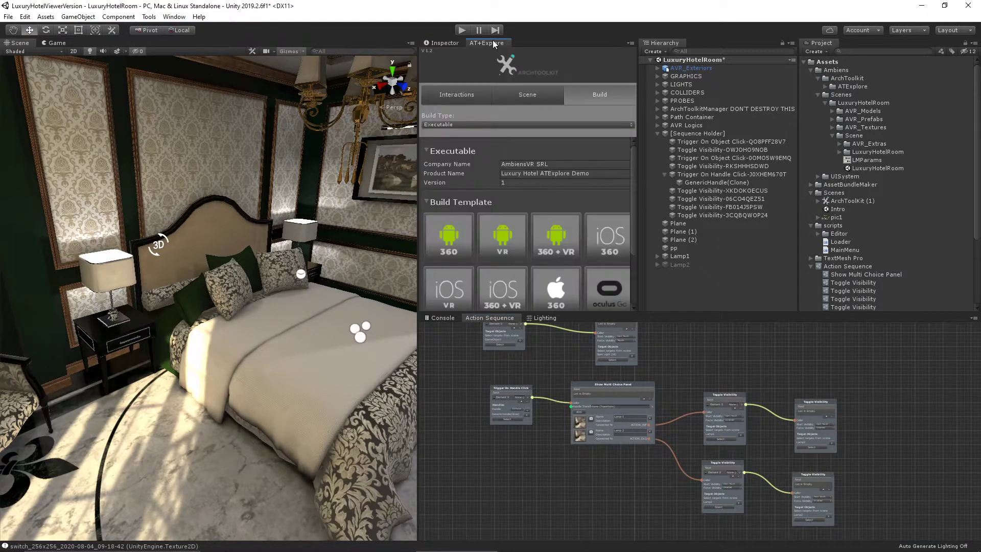
{"action": "scroll", "coordinate": [487, 262], "scroll_direction": "down", "scroll_amount": 3}
{"action": "left_click", "coordinate": [506, 256]}
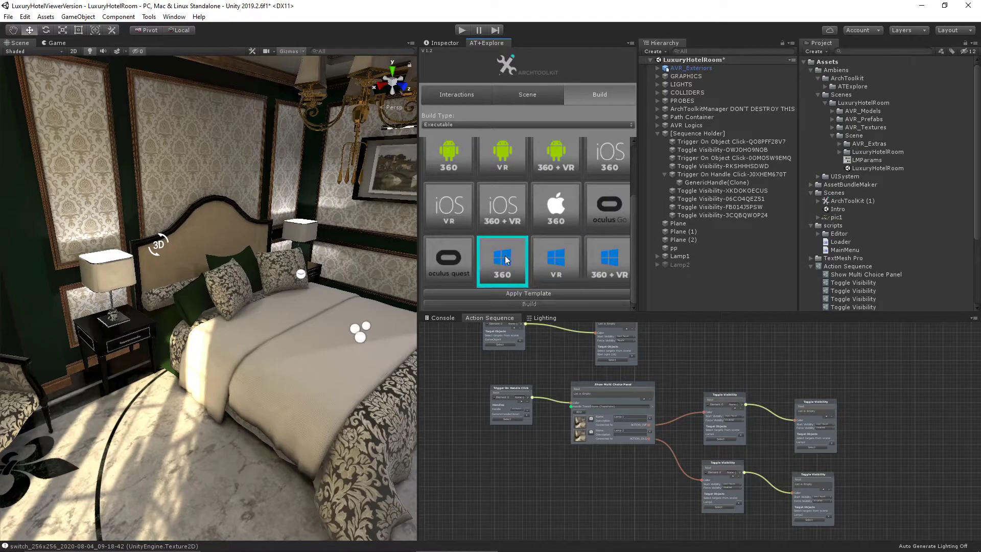
{"action": "left_click", "coordinate": [531, 293]}
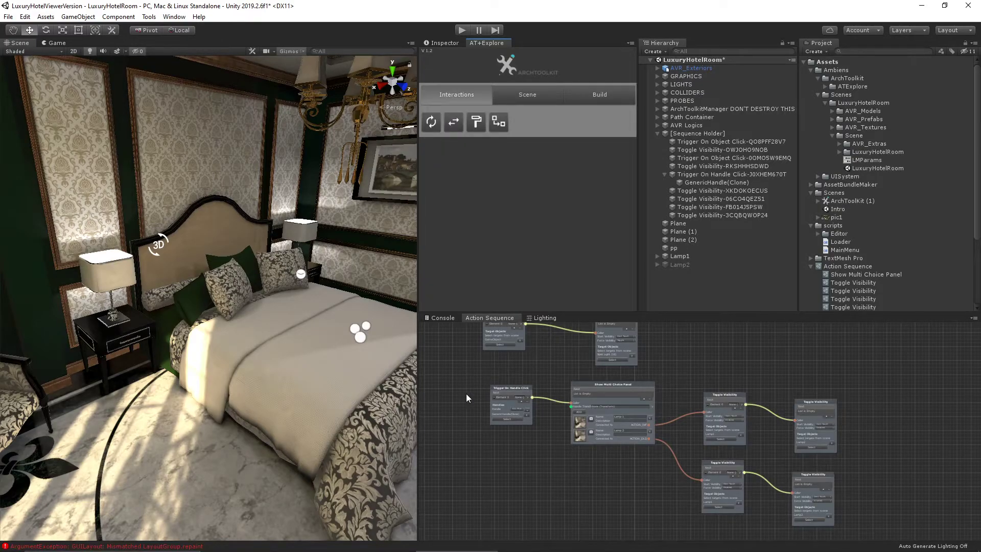
Run the hotel room scene in Play mode.
{"action": "scroll", "coordinate": [466, 394], "scroll_direction": "down", "scroll_amount": 2}
{"action": "scroll", "coordinate": [535, 434], "scroll_direction": "up", "scroll_amount": 3}
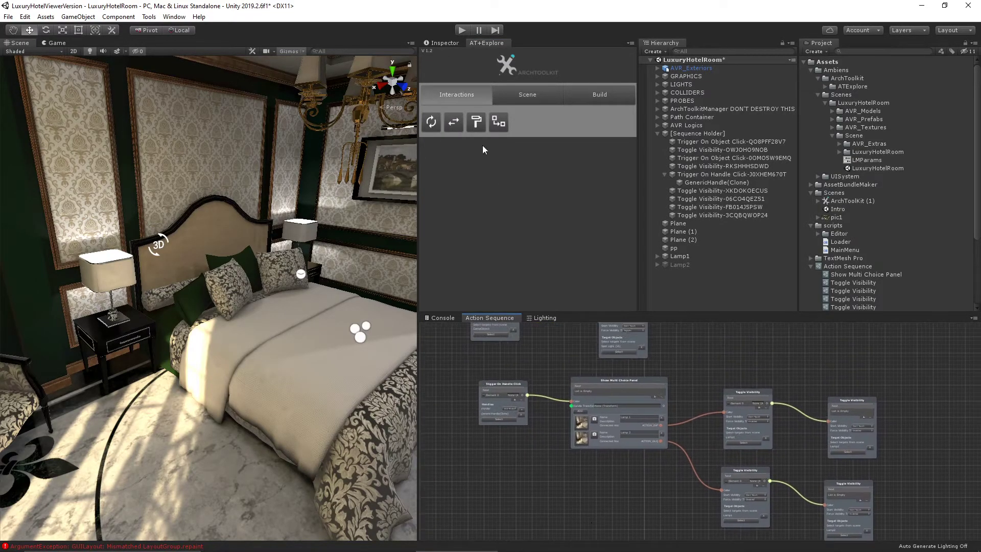
{"action": "left_click", "coordinate": [462, 29]}
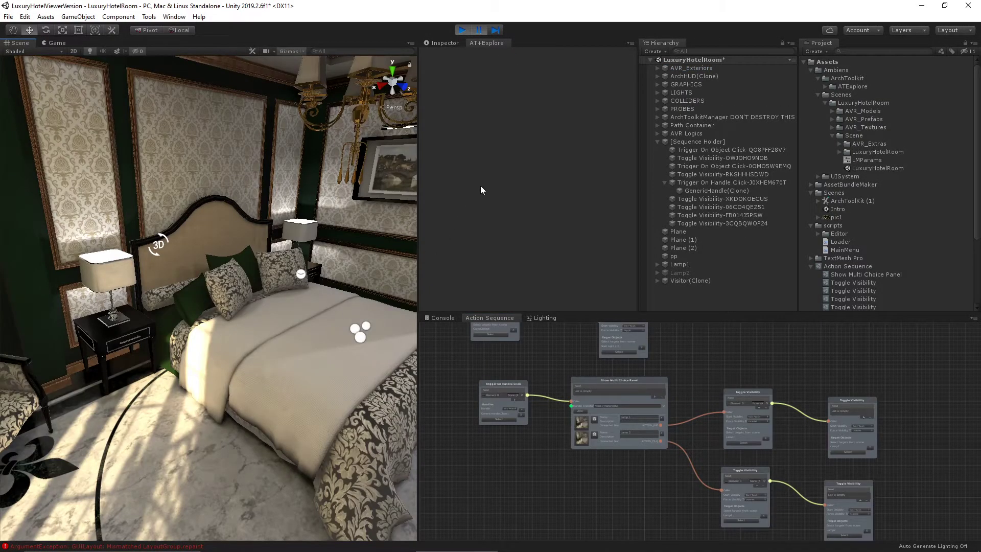
{"action": "left_click", "coordinate": [483, 30]}
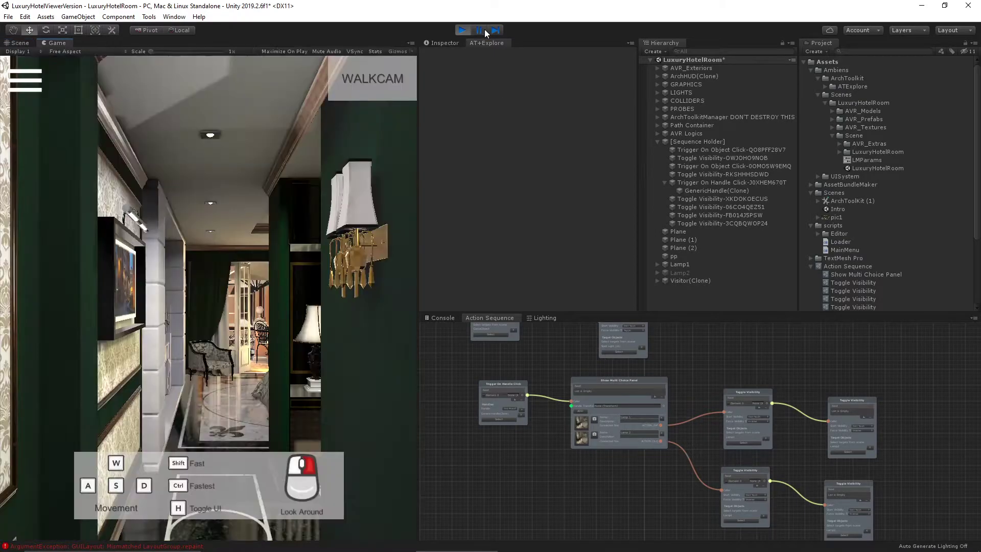
Walk from the corridor to the bed with the bedside lamps in view, and widen the Game view.
{"action": "right_click_drag", "start_coordinate": [229, 440], "coordinate": [228, 409]}
{"action": "key", "text": "w"}
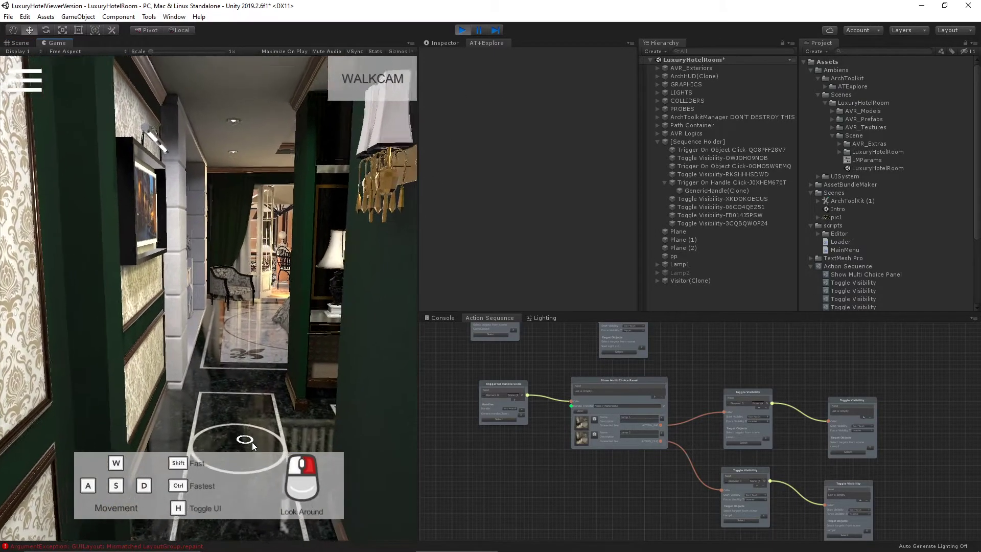
{"action": "key", "text": "w"}
{"action": "right_click_drag", "start_coordinate": [257, 434], "coordinate": [980, 419]}
{"action": "key", "text": "w"}
{"action": "key", "text": "s"}
{"action": "right_click_drag", "start_coordinate": [158, 392], "coordinate": [443, 263]}
{"action": "left_click_drag", "start_coordinate": [415, 257], "coordinate": [692, 258]}
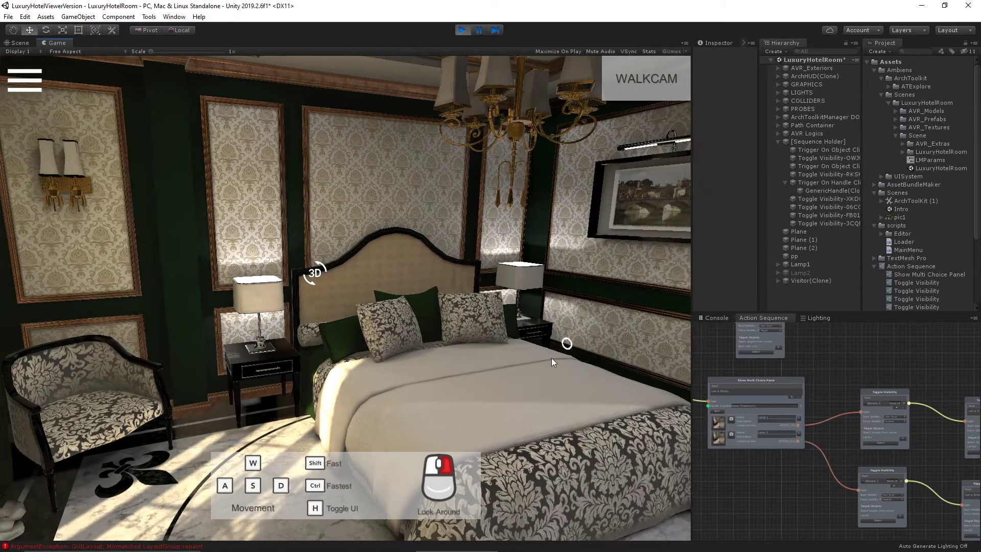
Open the lamp choice panel from the 3D handle at the headboard, alternate between both lamp variants ending on Lamp 2, and close it.
{"action": "left_click", "coordinate": [281, 247]}
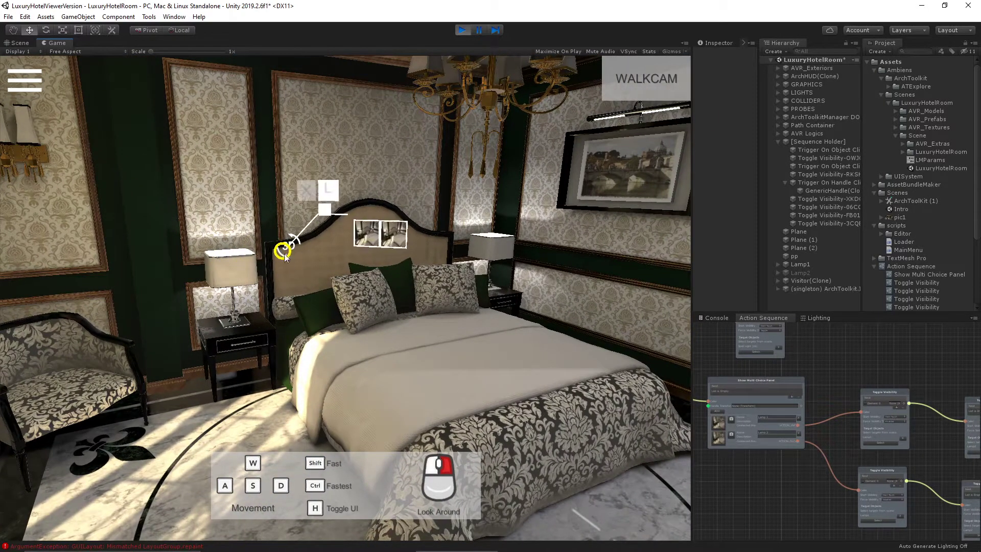
{"action": "left_click", "coordinate": [404, 238]}
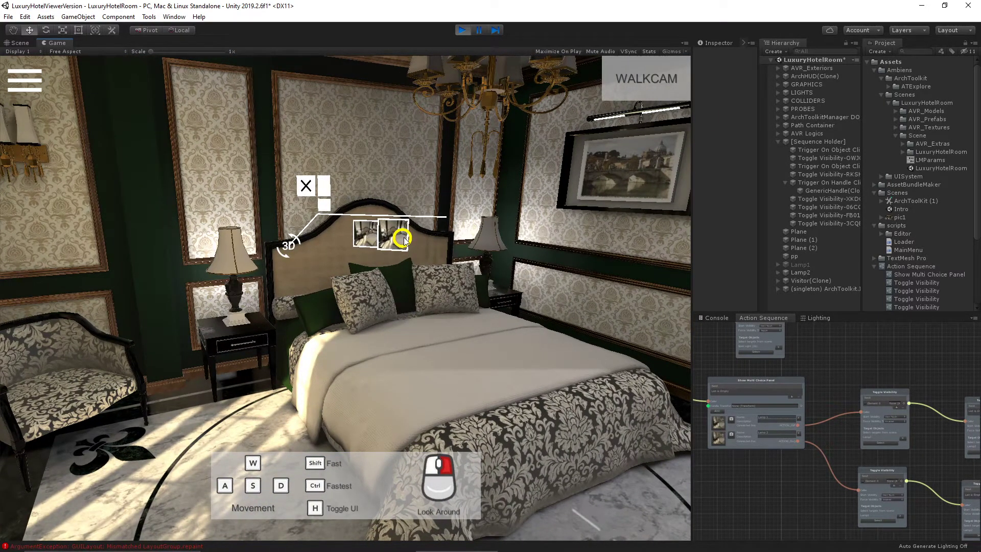
{"action": "left_click", "coordinate": [366, 237]}
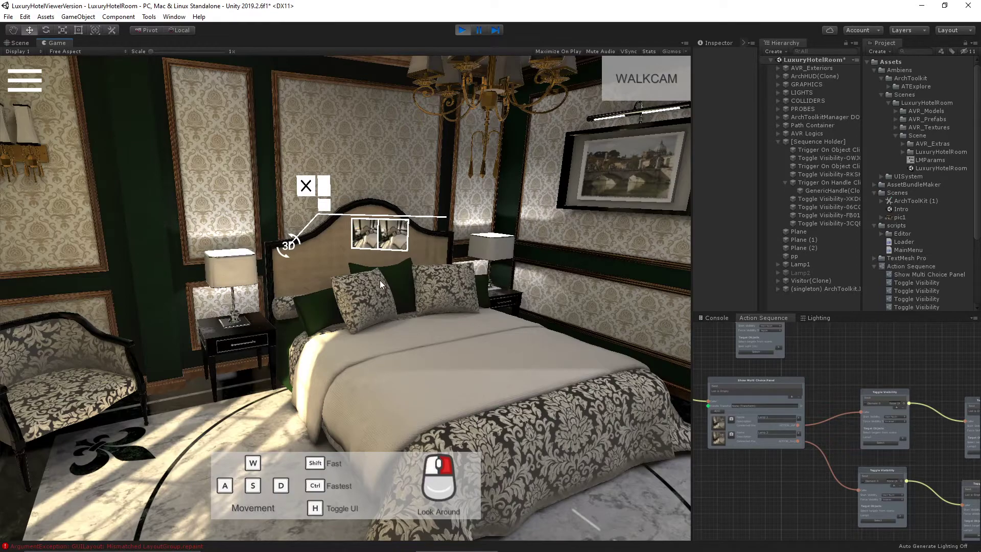
{"action": "left_click", "coordinate": [394, 236]}
{"action": "left_click", "coordinate": [306, 186]}
Retest the headboard handle from another viewing angle, switching the bedside lamps between the two variants ending on Lamp 1, and close the panel.
{"action": "mouse_move", "coordinate": [382, 348]}
{"action": "right_mouse_down"}
{"action": "mouse_move", "coordinate": [515, 377]}
{"action": "mouse_move", "coordinate": [254, 254]}
{"action": "right_mouse_up"}
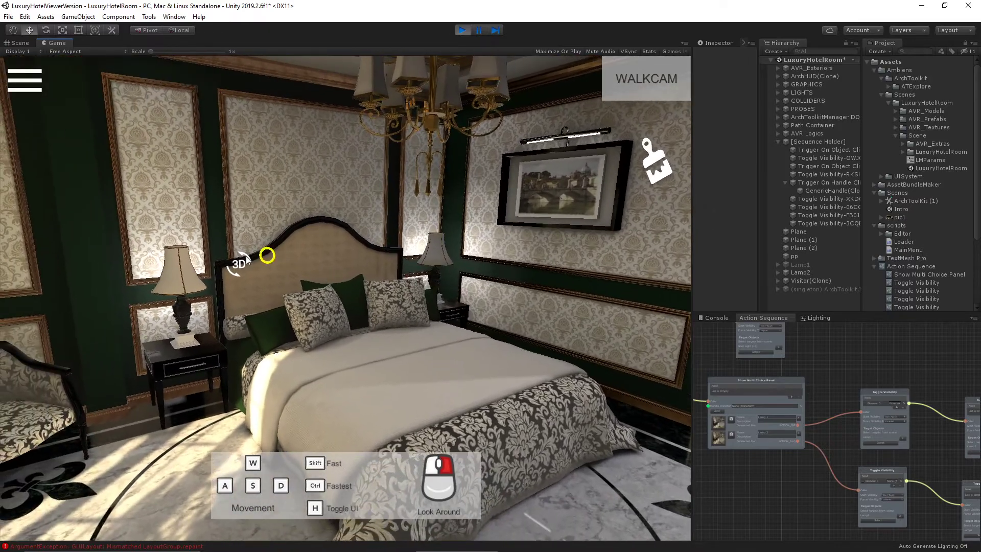
{"action": "left_click", "coordinate": [238, 264]}
{"action": "left_click", "coordinate": [338, 256]}
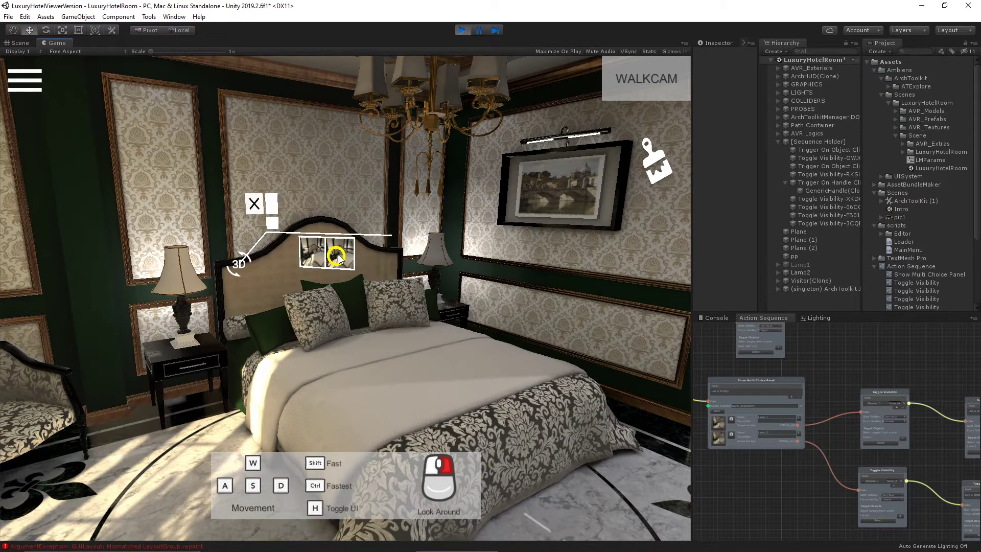
{"action": "left_click", "coordinate": [311, 255]}
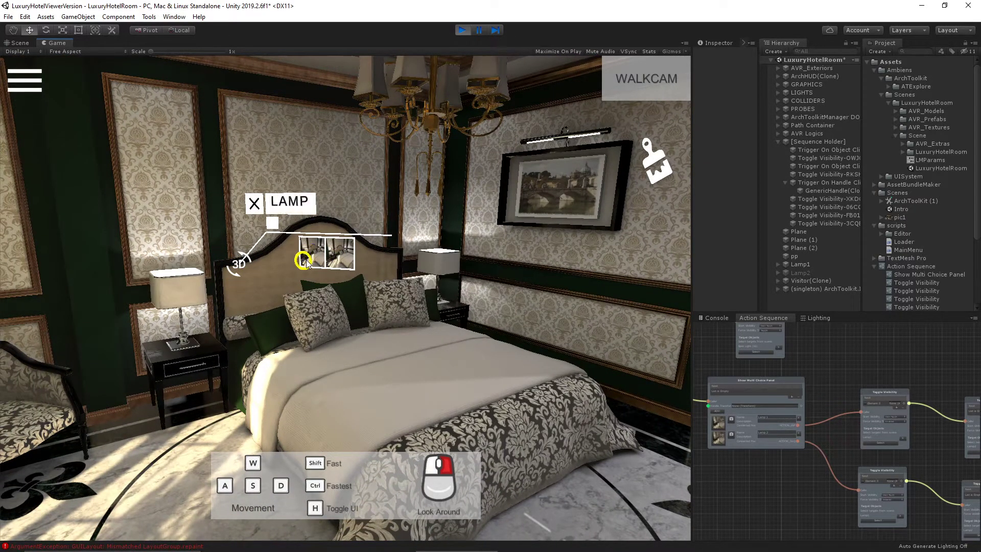
{"action": "left_click", "coordinate": [338, 262]}
{"action": "left_click", "coordinate": [314, 255]}
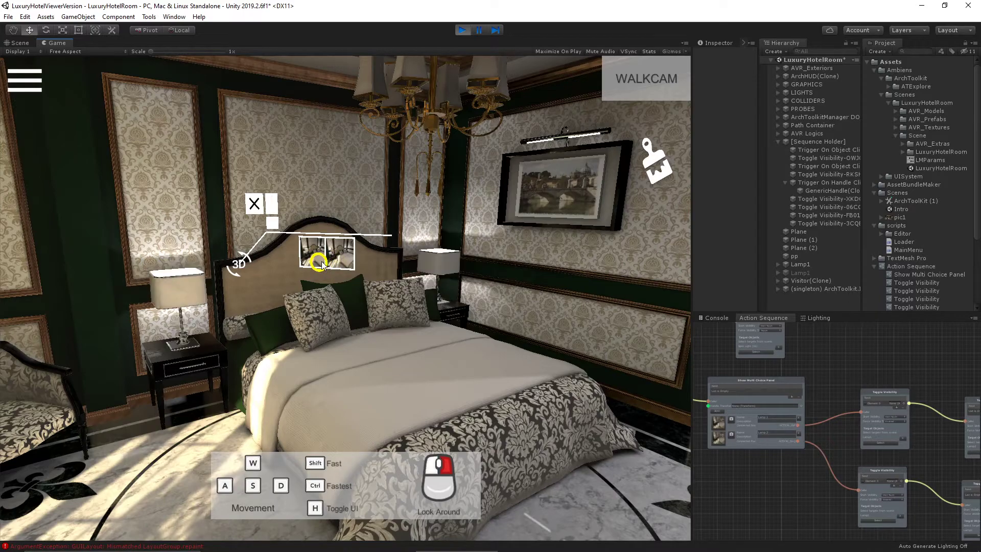
{"action": "left_click", "coordinate": [254, 205]}
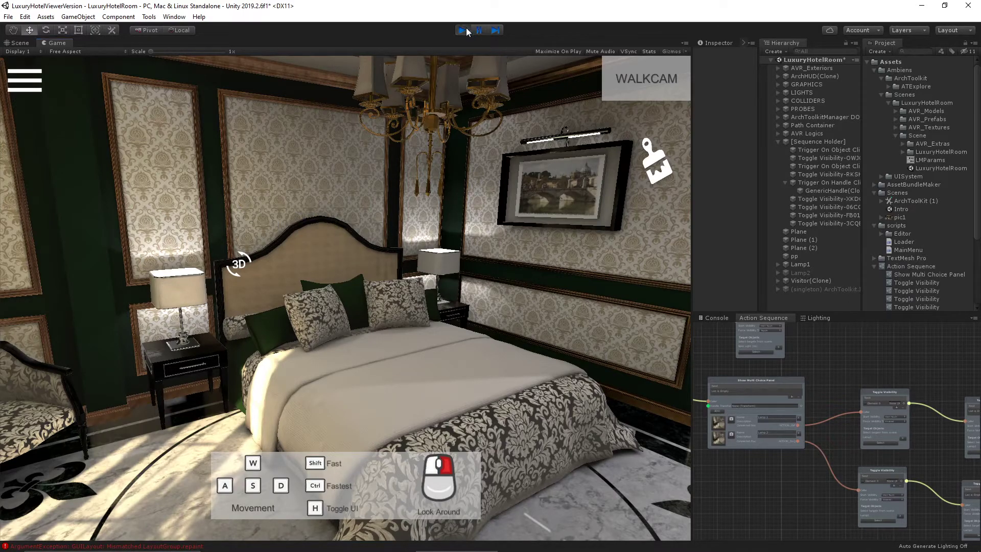
Stop Play mode and review the Show Multi Choice Panel node with its connected Toggle Visibility nodes in the action sequence graph.
{"action": "left_click", "coordinate": [466, 28]}
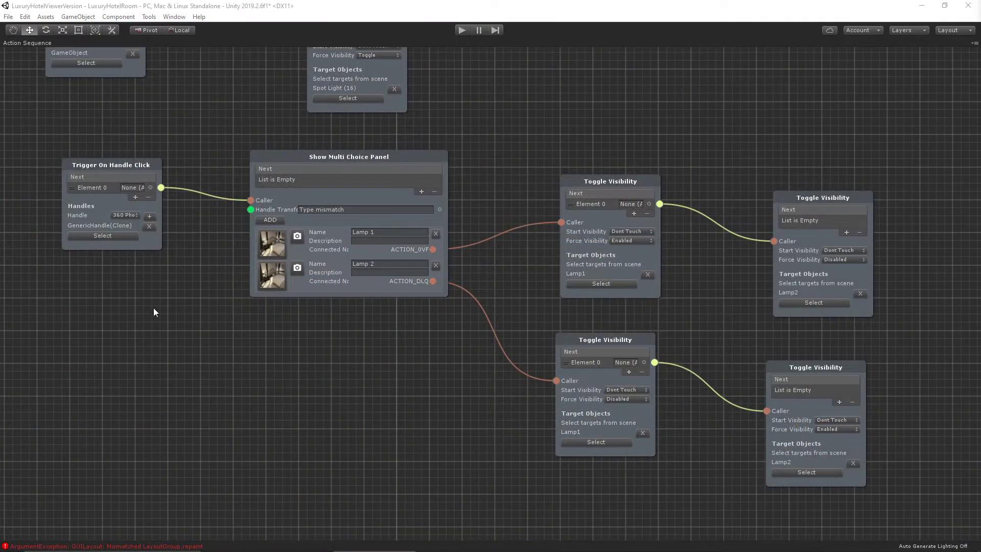
{"action": "middle_click_drag", "start_coordinate": [153, 308], "coordinate": [321, 324]}
{"action": "middle_click_drag", "start_coordinate": [571, 398], "coordinate": [294, 351]}
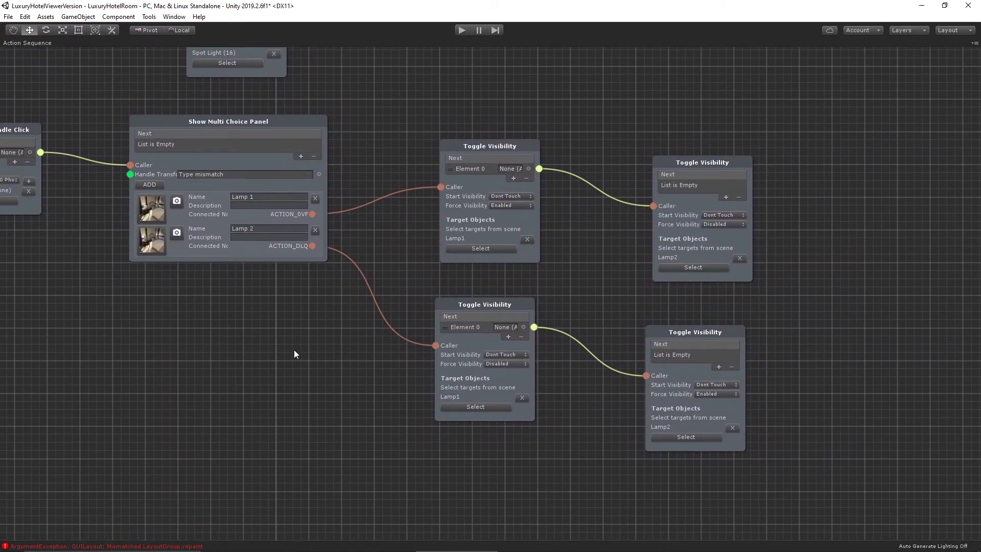